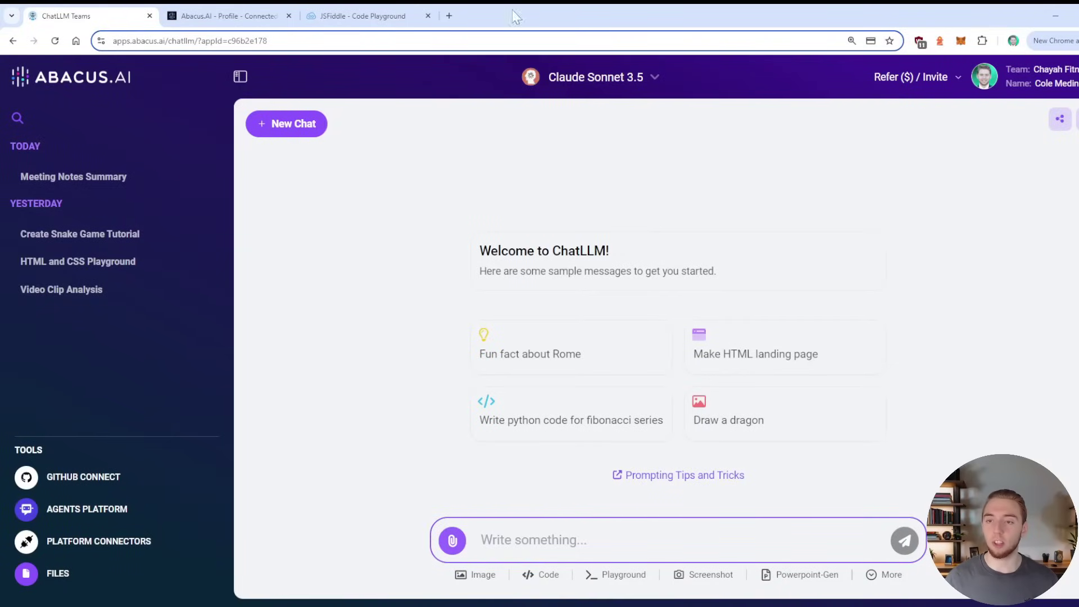
Browse the chat model list and select Gemini 1.5 Pro in place of Claude Sonnet 3.5
{"action": "left_click", "coordinate": [655, 79]}
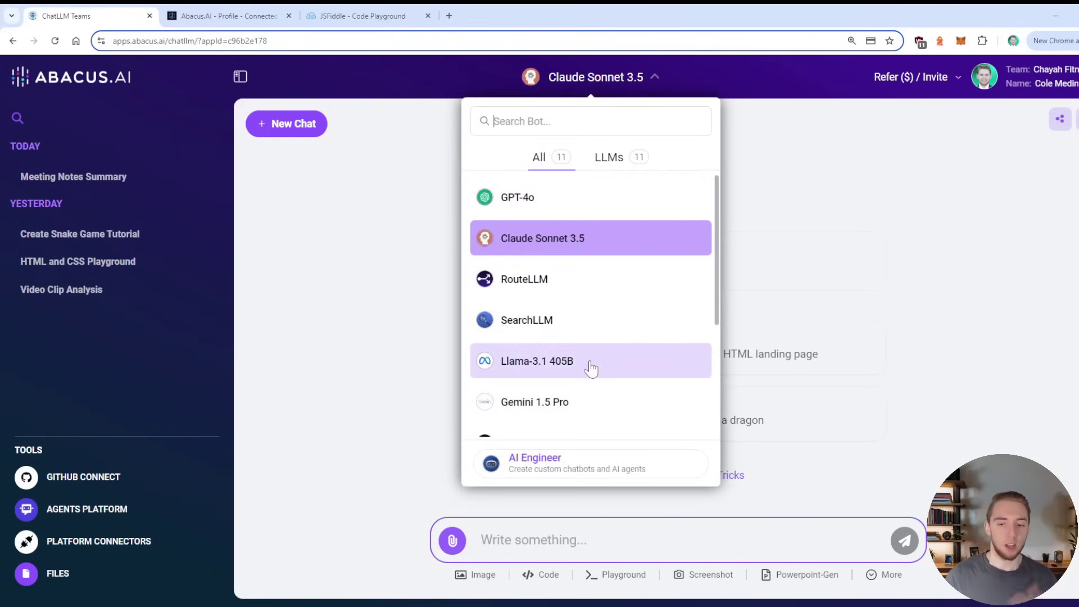
{"action": "scroll", "coordinate": [578, 390], "scroll_direction": "down", "scroll_amount": 2}
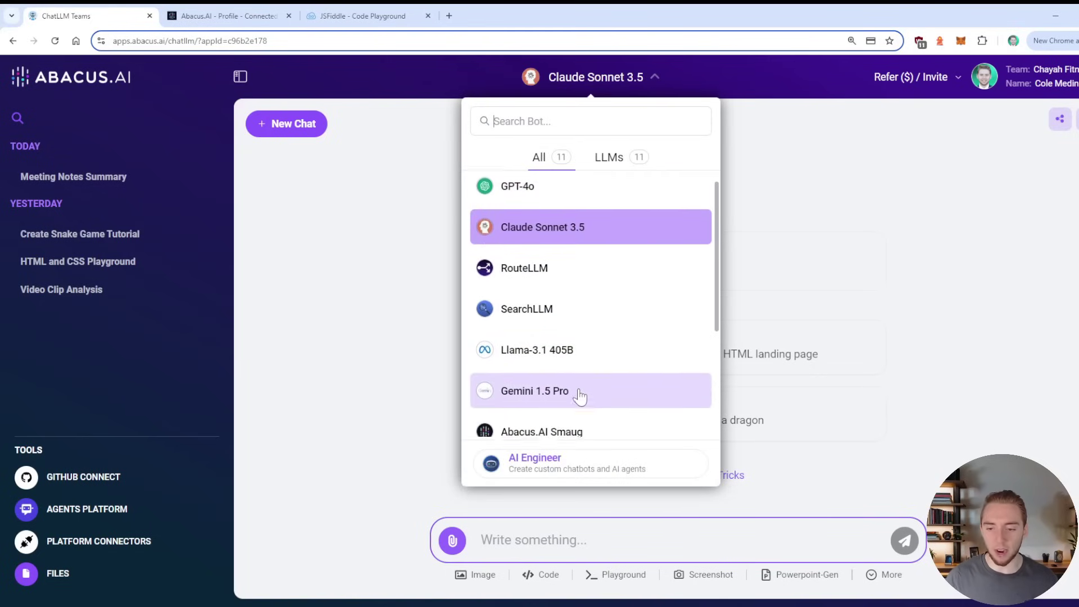
{"action": "scroll", "coordinate": [578, 329], "scroll_direction": "down", "scroll_amount": 3}
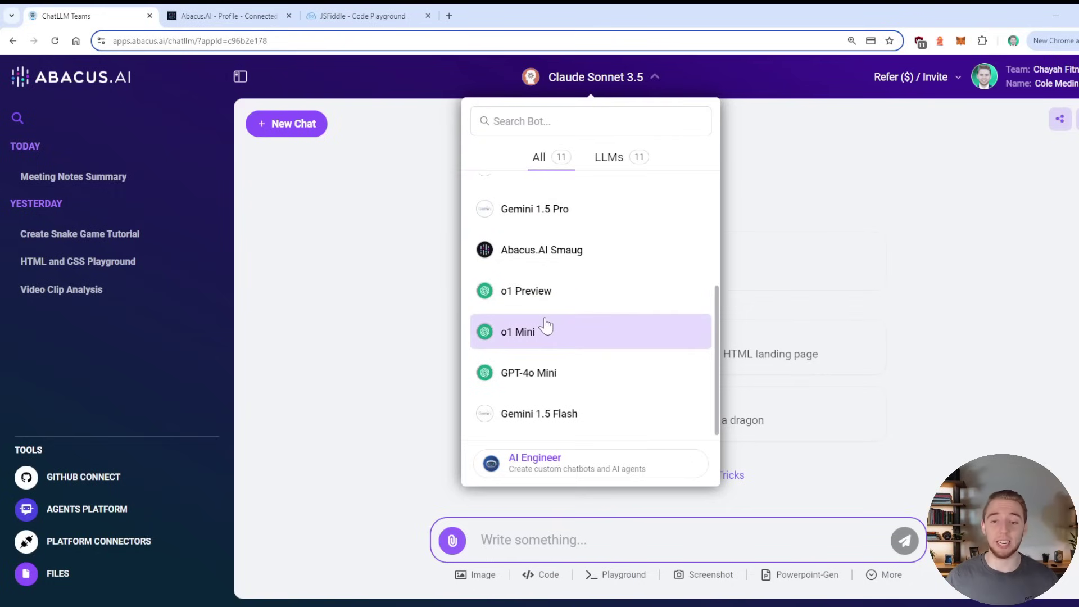
{"action": "left_click", "coordinate": [335, 266]}
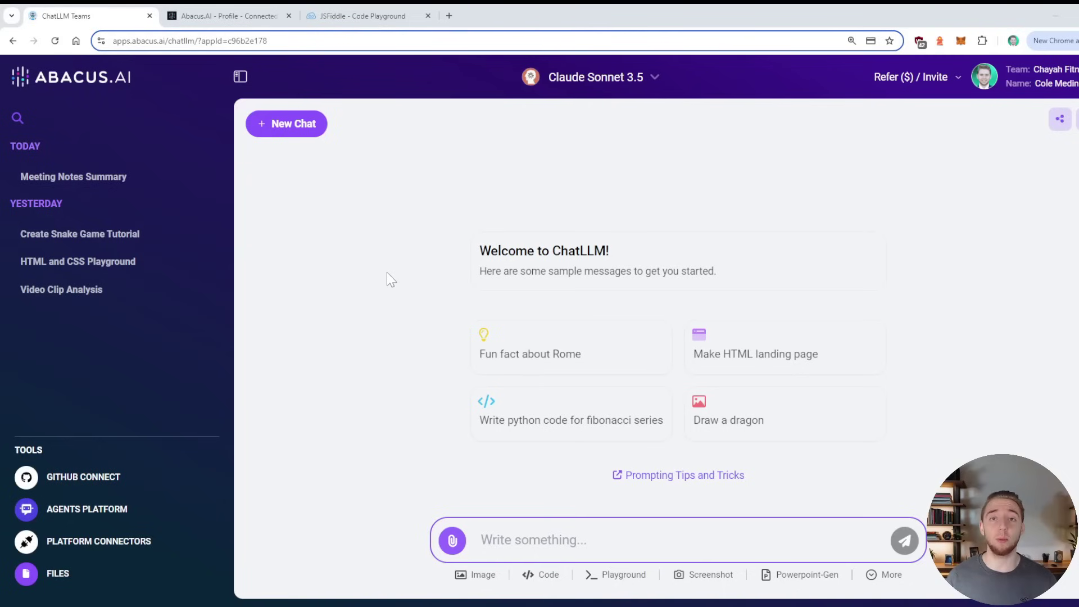
{"action": "left_click", "coordinate": [652, 82]}
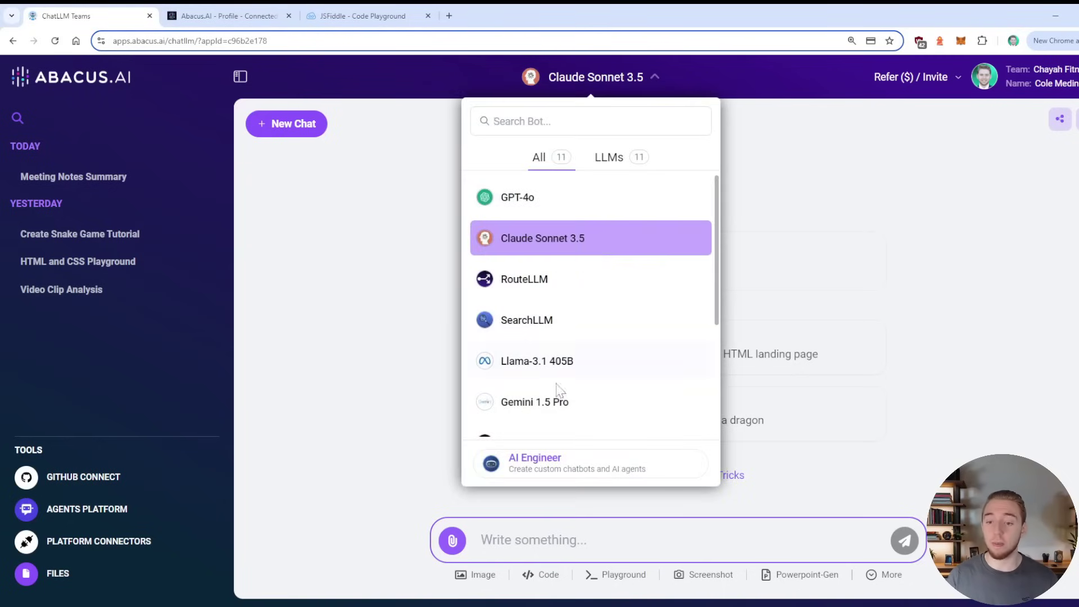
{"action": "scroll", "coordinate": [558, 388], "scroll_direction": "down", "scroll_amount": 2}
{"action": "left_click", "coordinate": [559, 303]}
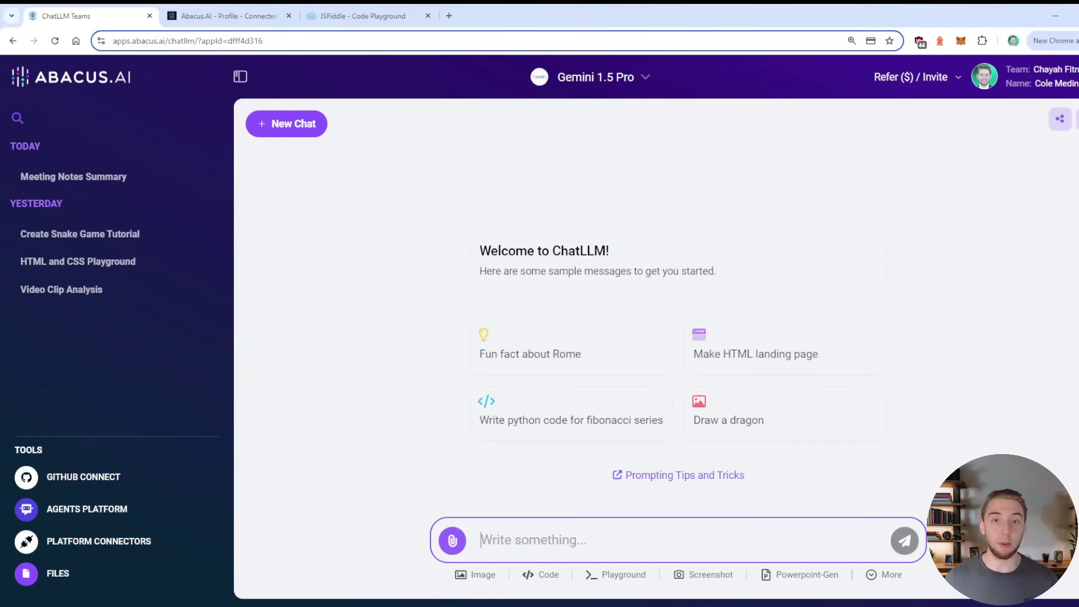
Ask 'Do some research on the best AI topics to learn right now' and review the web-analysis details and reply
{"action": "type", "text": "Do some "}
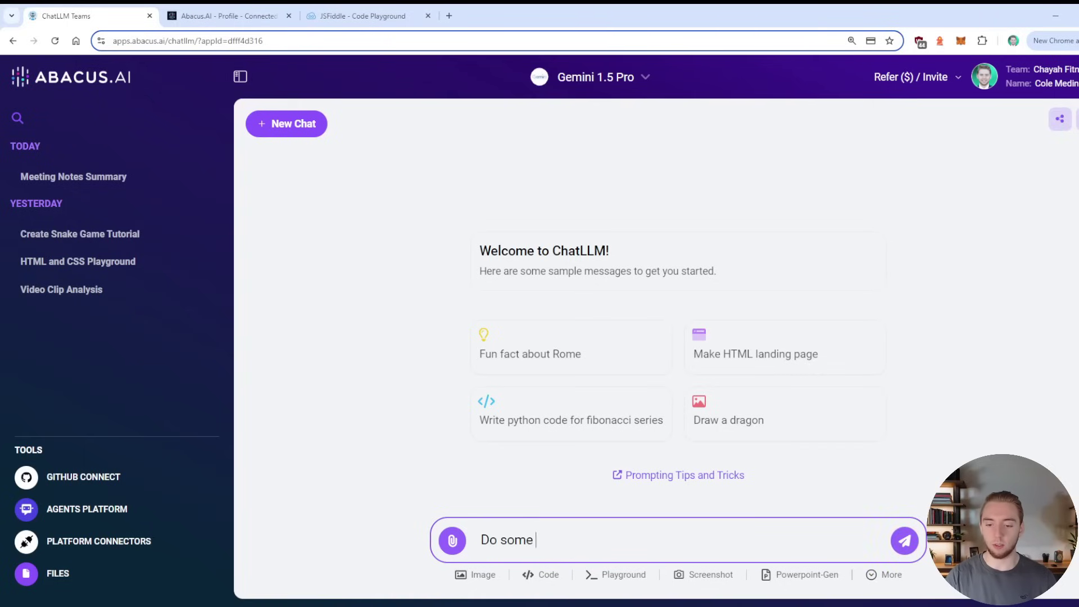
{"action": "type", "text": "research on the best A"}
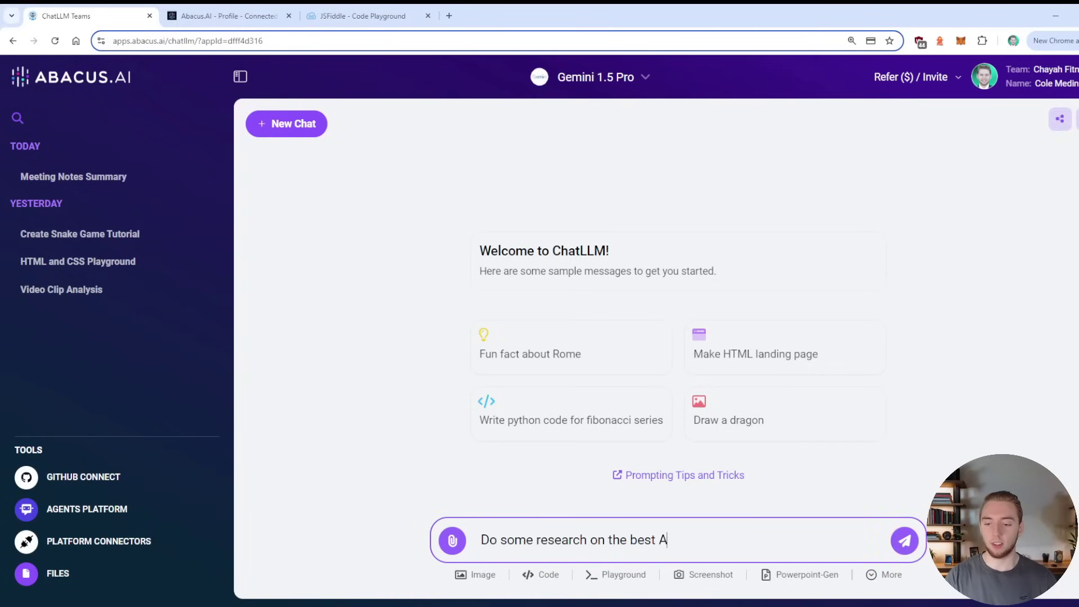
{"action": "type", "text": "I topics to learn right now"}
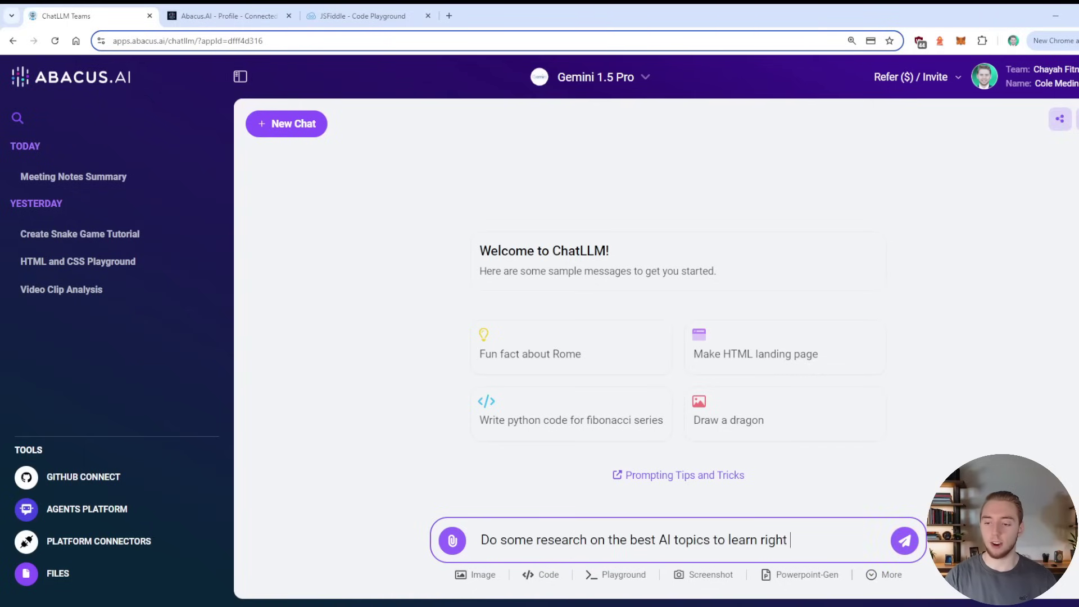
{"action": "key", "text": "Return"}
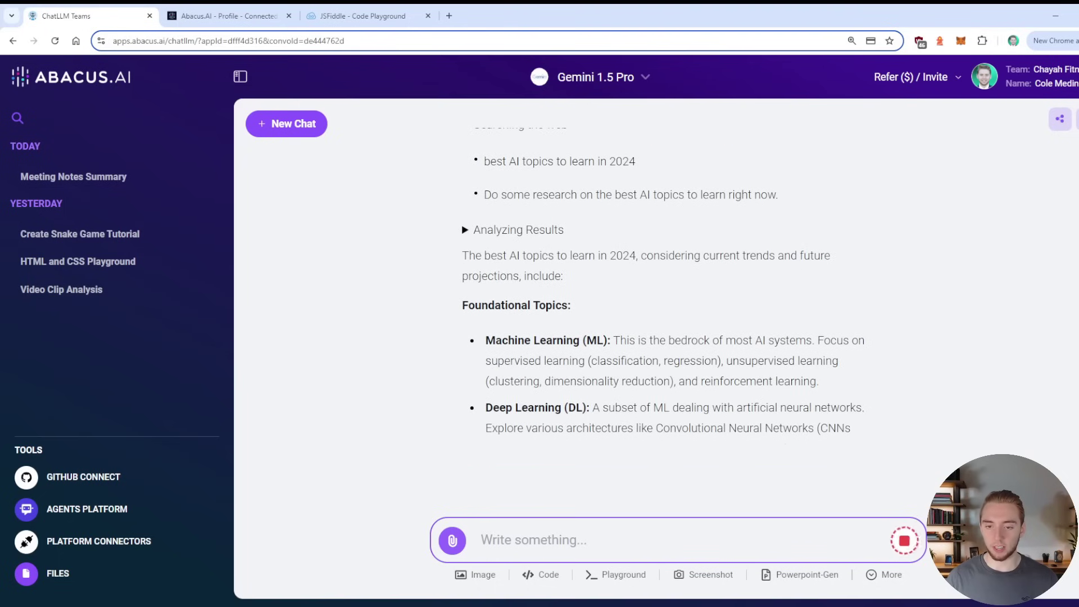
{"action": "left_click", "coordinate": [473, 226]}
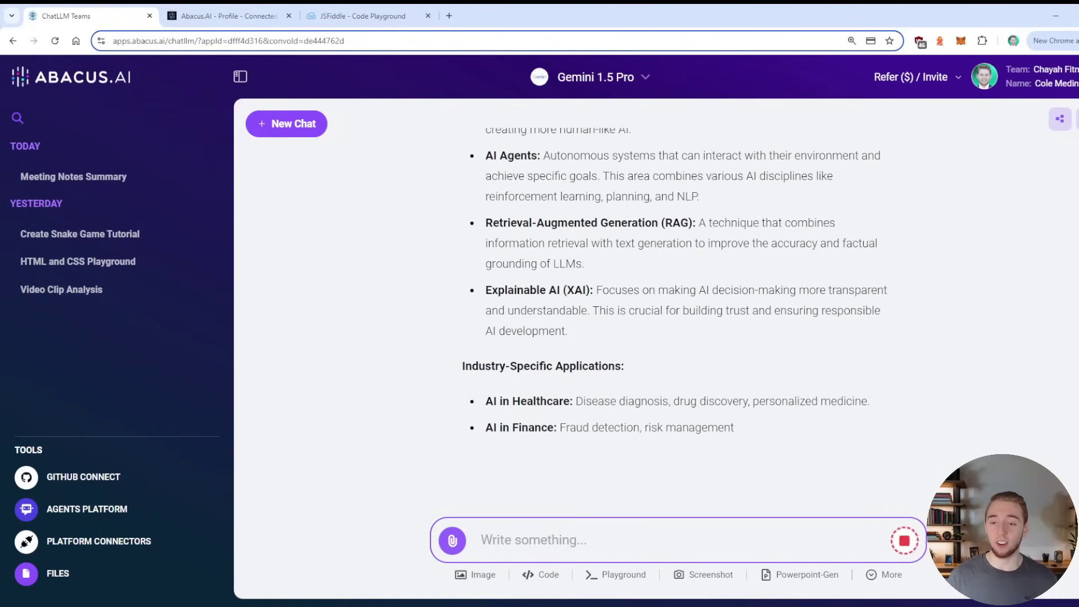
{"action": "scroll", "coordinate": [675, 304], "scroll_direction": "up", "scroll_amount": 5}
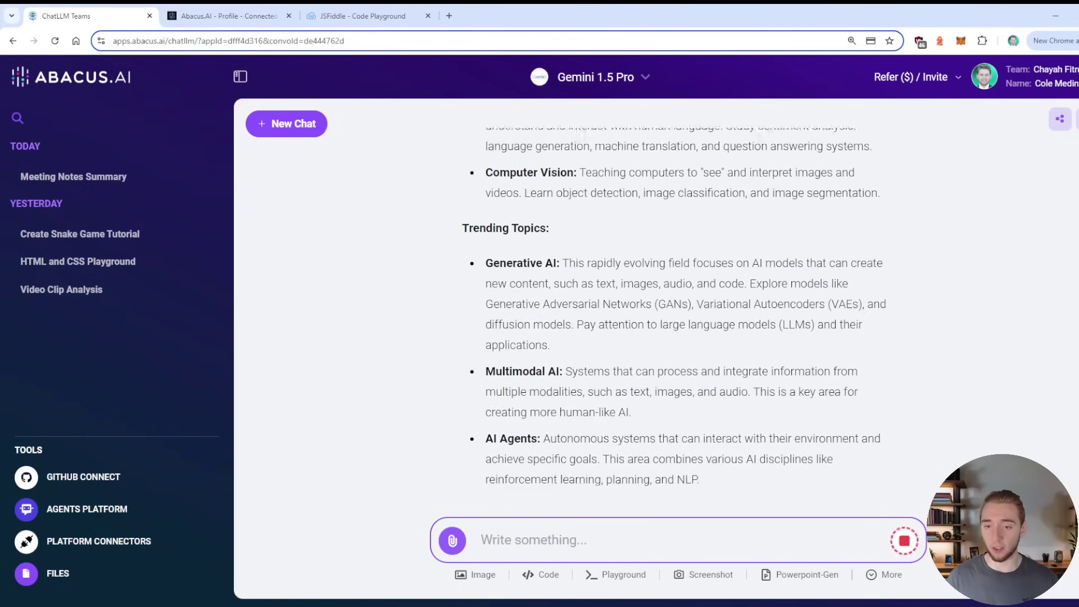
{"action": "scroll", "coordinate": [637, 329], "scroll_direction": "down", "scroll_amount": 7}
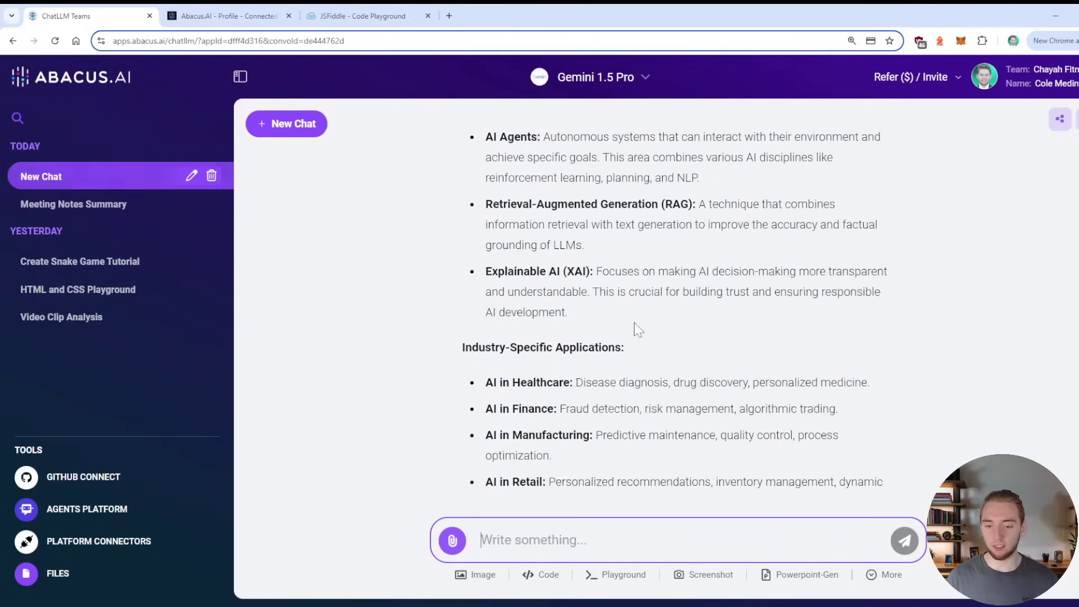
{"action": "scroll", "coordinate": [637, 328], "scroll_direction": "down", "scroll_amount": 8}
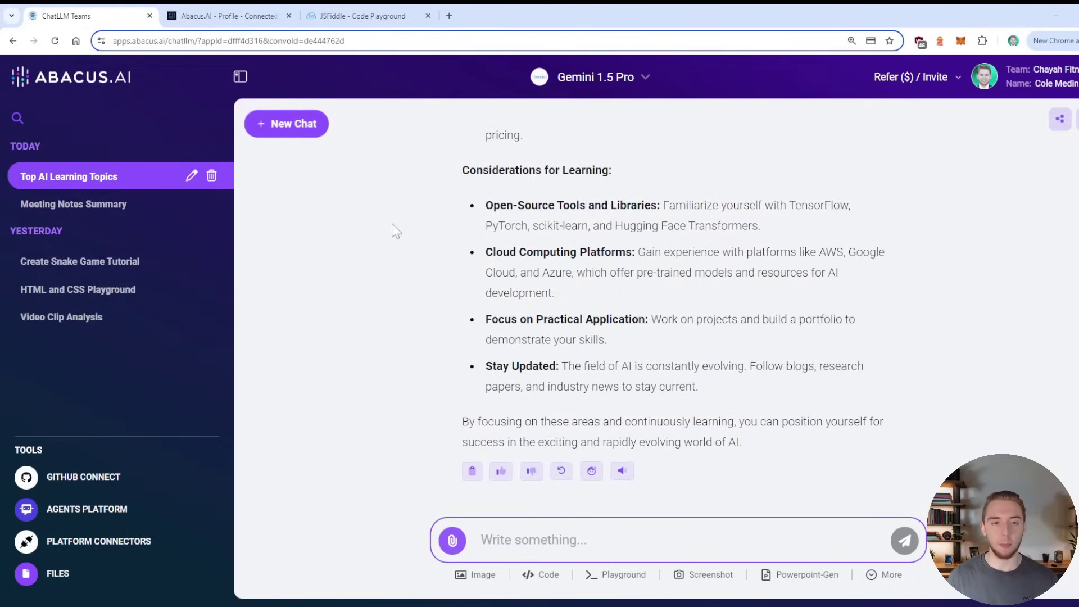
Switch to GPT-4o and attach the 2024-07-20.txt meeting notes from the computer
{"action": "left_click", "coordinate": [645, 76]}
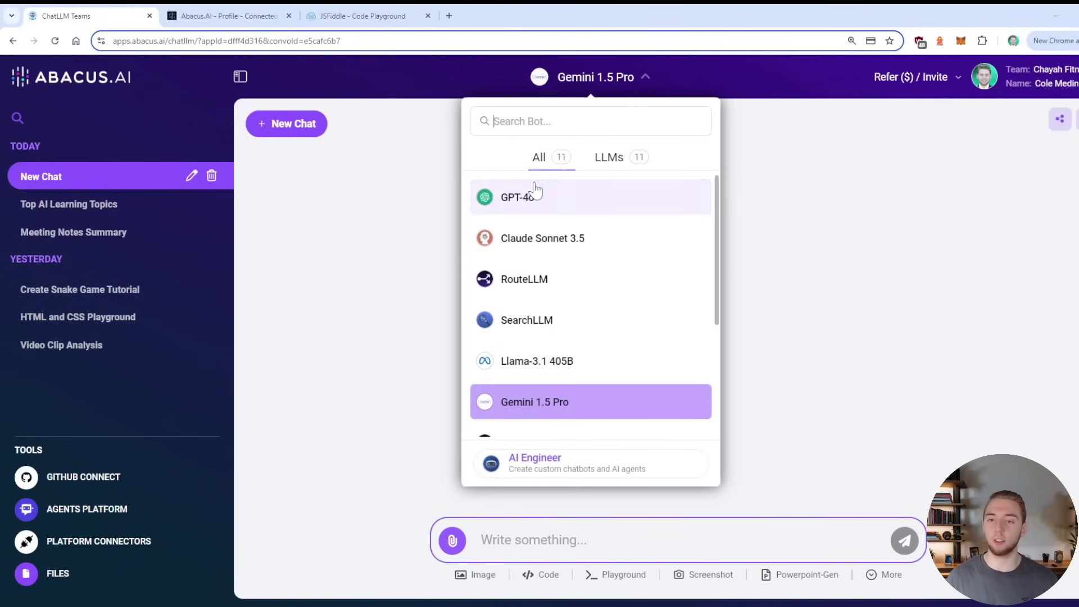
{"action": "left_click", "coordinate": [535, 194]}
{"action": "left_click", "coordinate": [452, 541]}
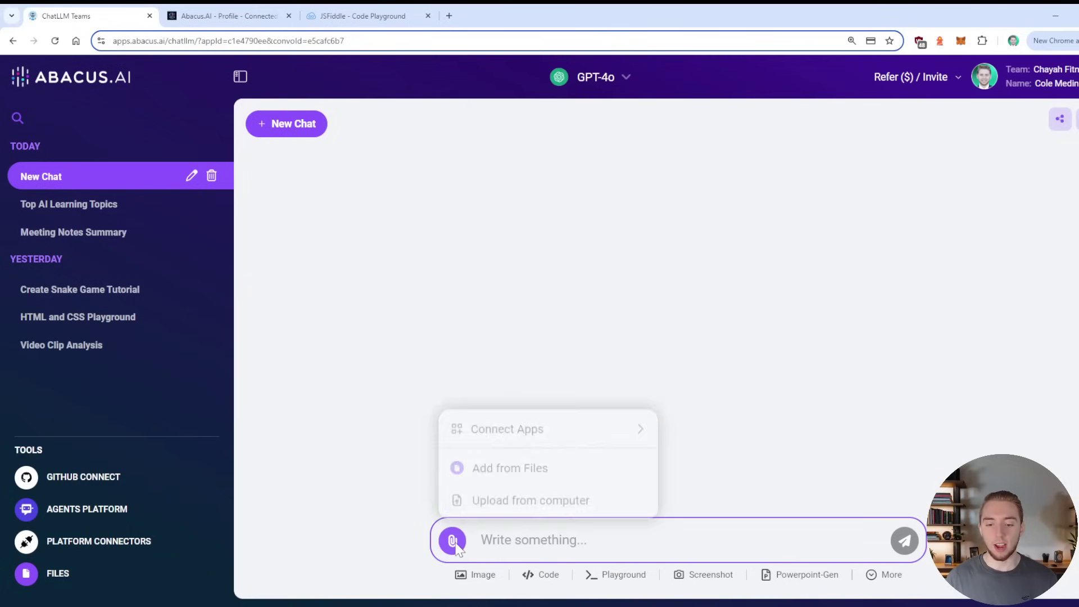
{"action": "left_click", "coordinate": [511, 501]}
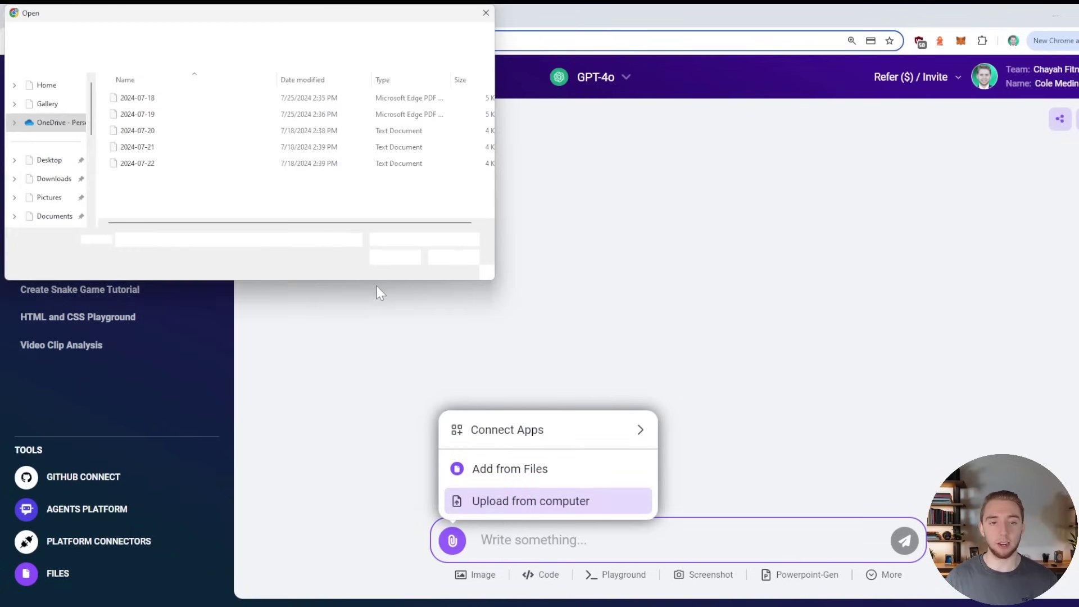
{"action": "double_click", "coordinate": [167, 133]}
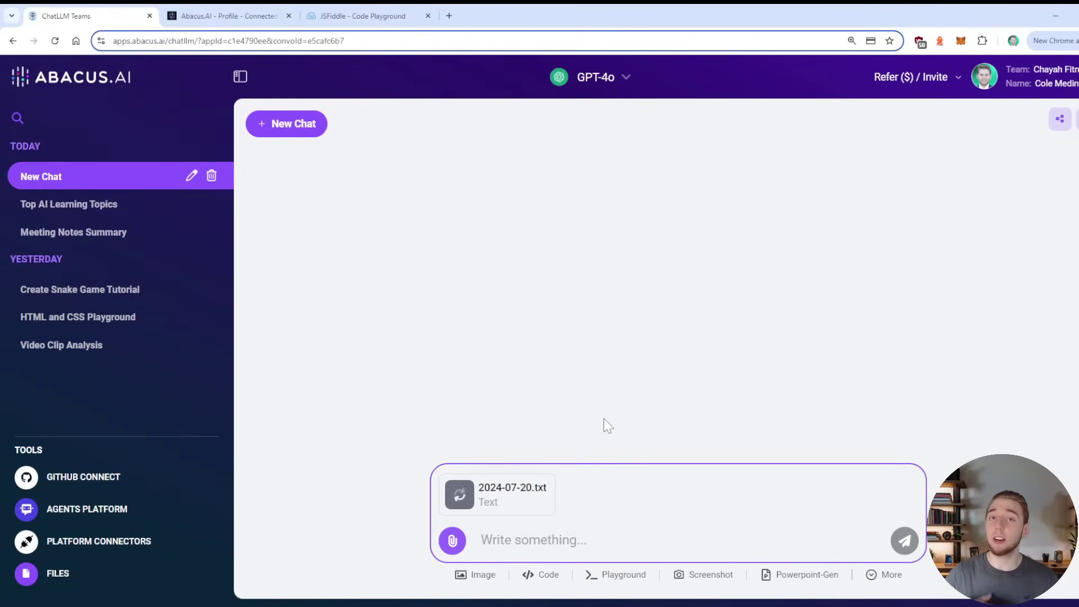
Send 'Summarize these meeting notes.', review the summary, and start a new empty chat
{"action": "left_click", "coordinate": [453, 541]}
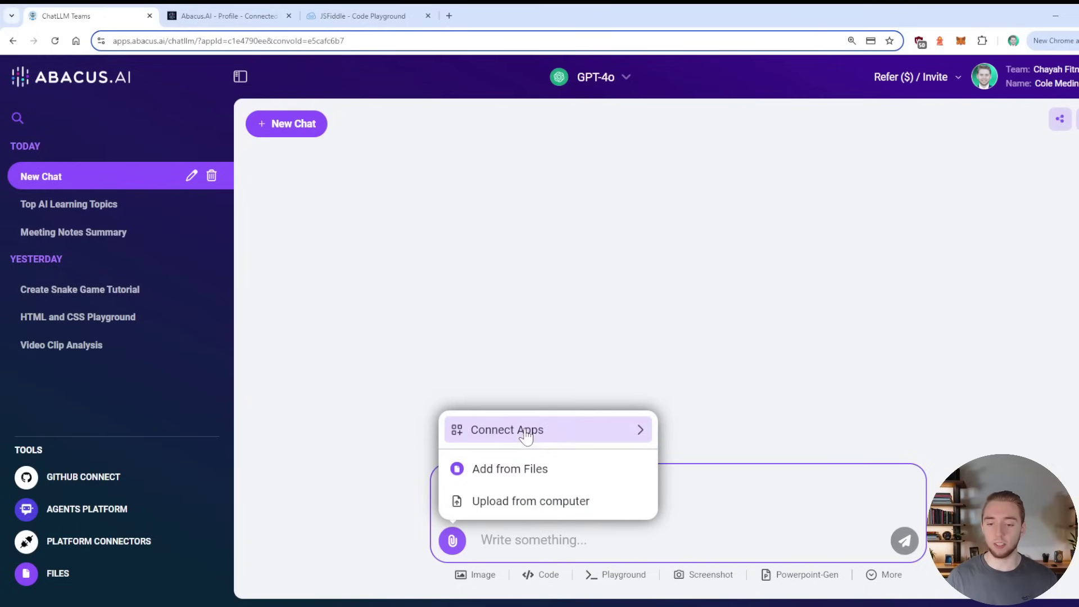
{"action": "left_click", "coordinate": [529, 437]}
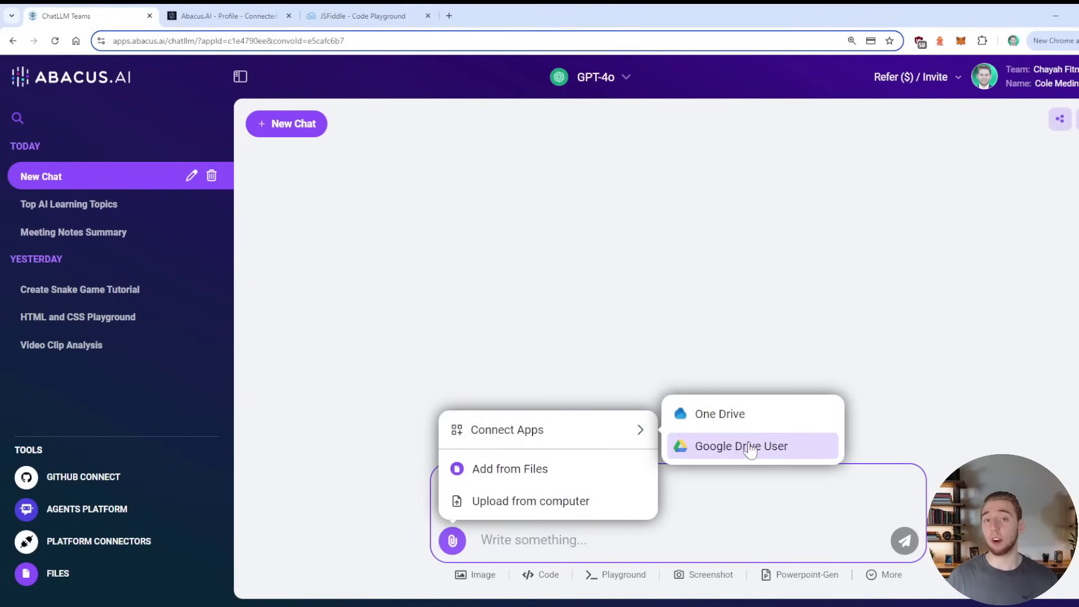
{"action": "left_click", "coordinate": [701, 520]}
{"action": "type", "text": "Sum"}
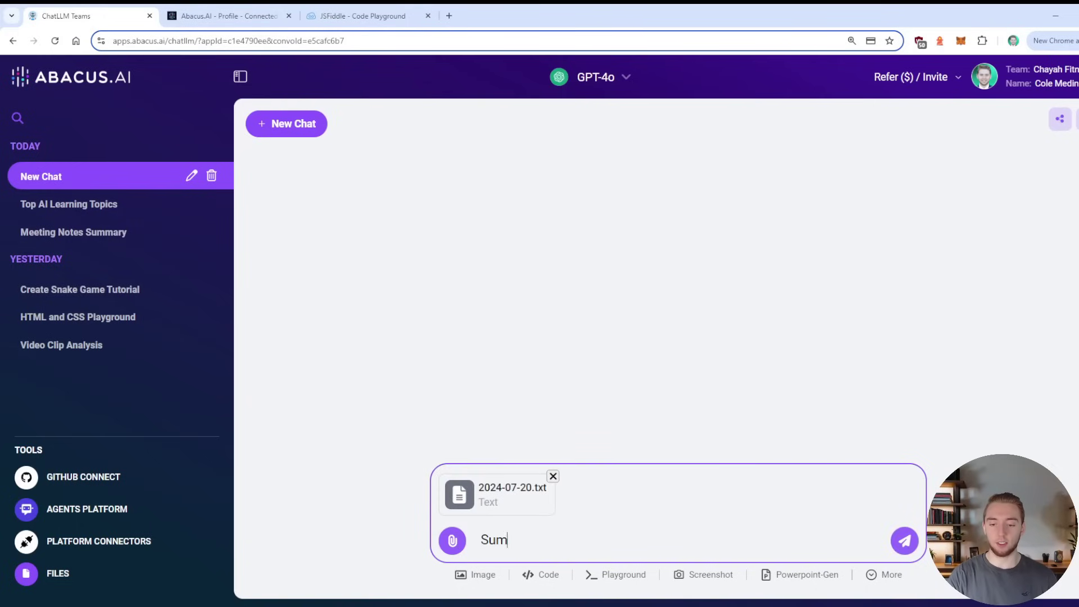
{"action": "type", "text": "marize these meeting not"}
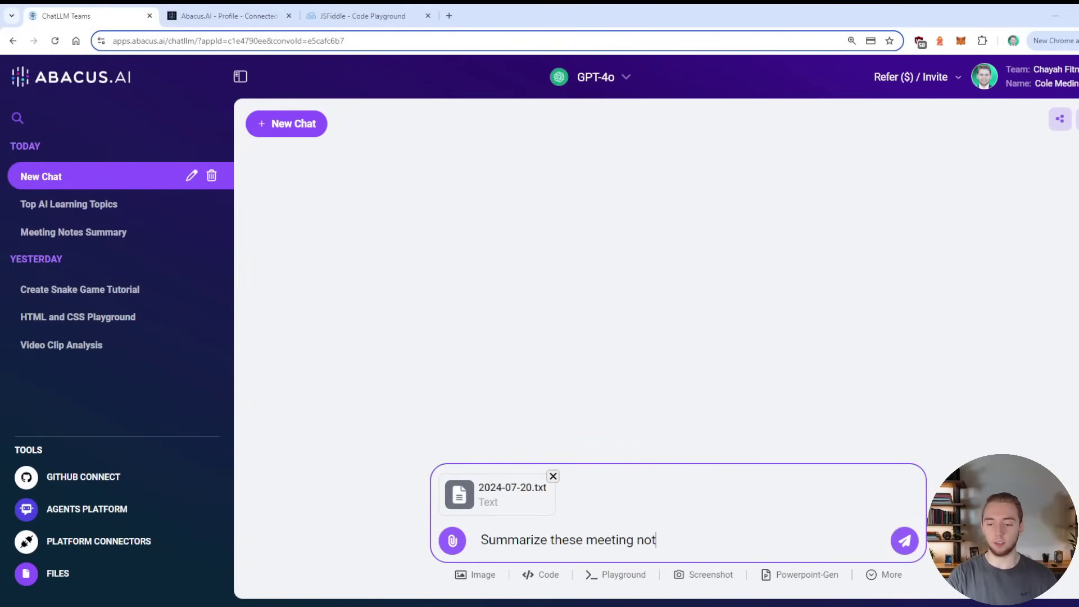
{"action": "type", "text": "es."}
{"action": "key", "text": "Return"}
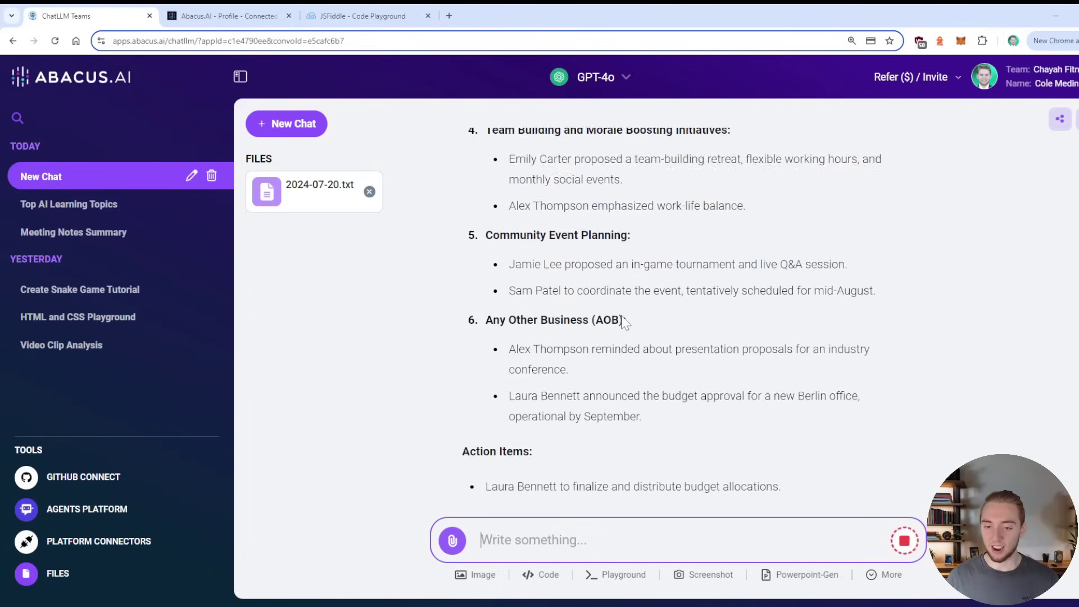
{"action": "scroll", "coordinate": [624, 321], "scroll_direction": "up", "scroll_amount": 15}
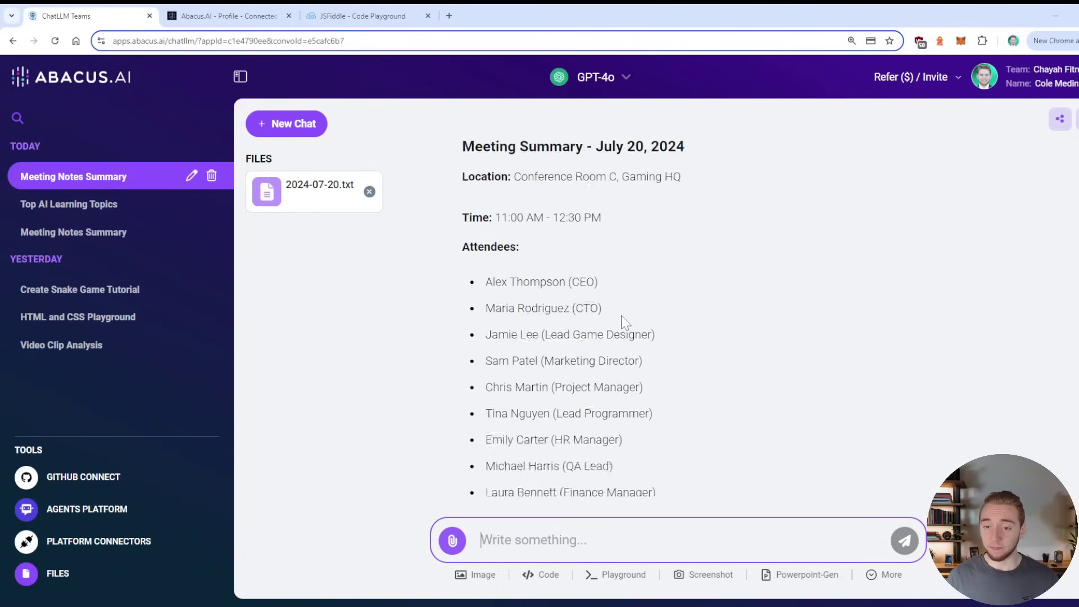
{"action": "scroll", "coordinate": [622, 316], "scroll_direction": "down", "scroll_amount": 15}
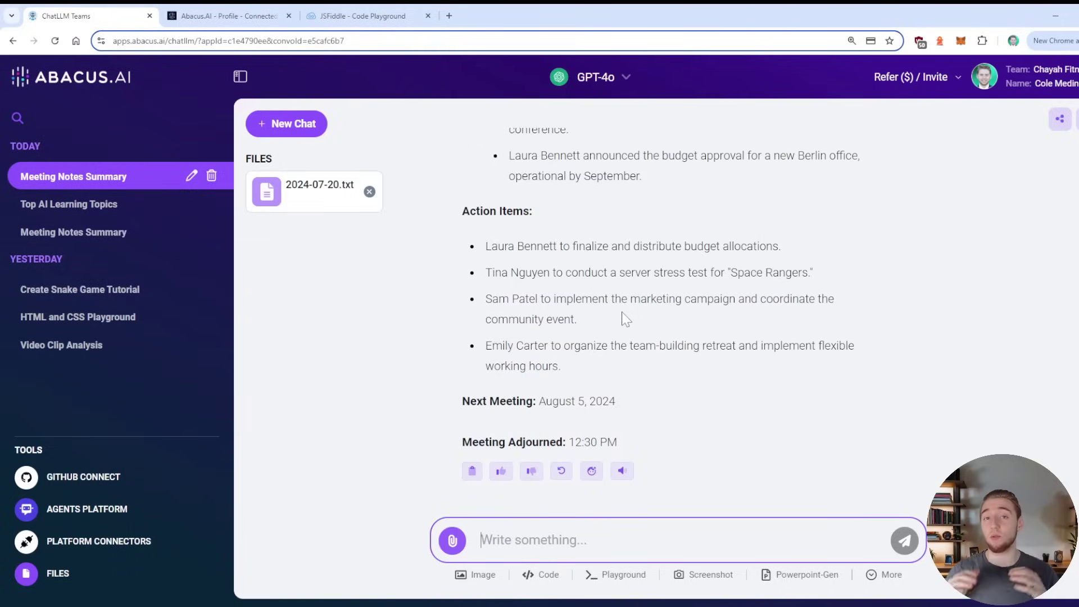
{"action": "left_click", "coordinate": [274, 127]}
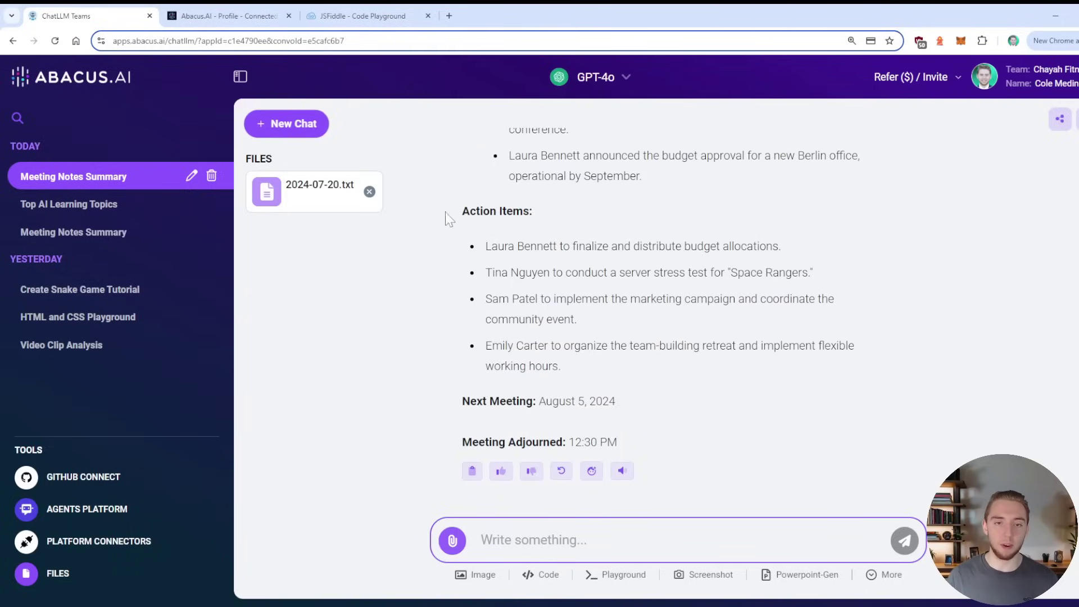
Pick GPT-4o from the model list and turn on Playground mode for the next prompt
{"action": "left_click", "coordinate": [625, 77]}
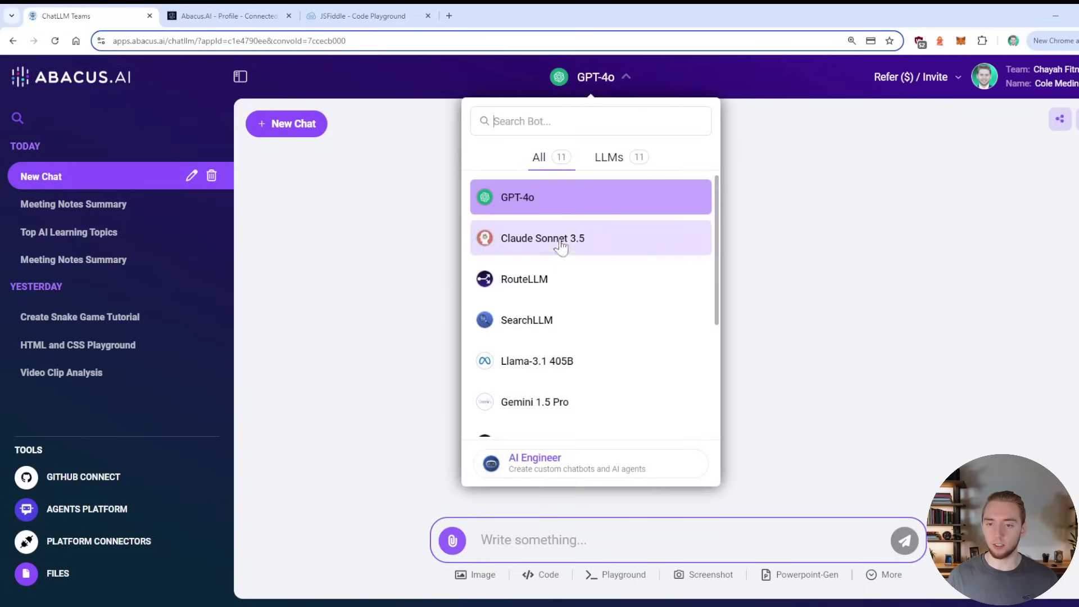
{"action": "left_click", "coordinate": [604, 239]}
{"action": "left_click", "coordinate": [650, 77]}
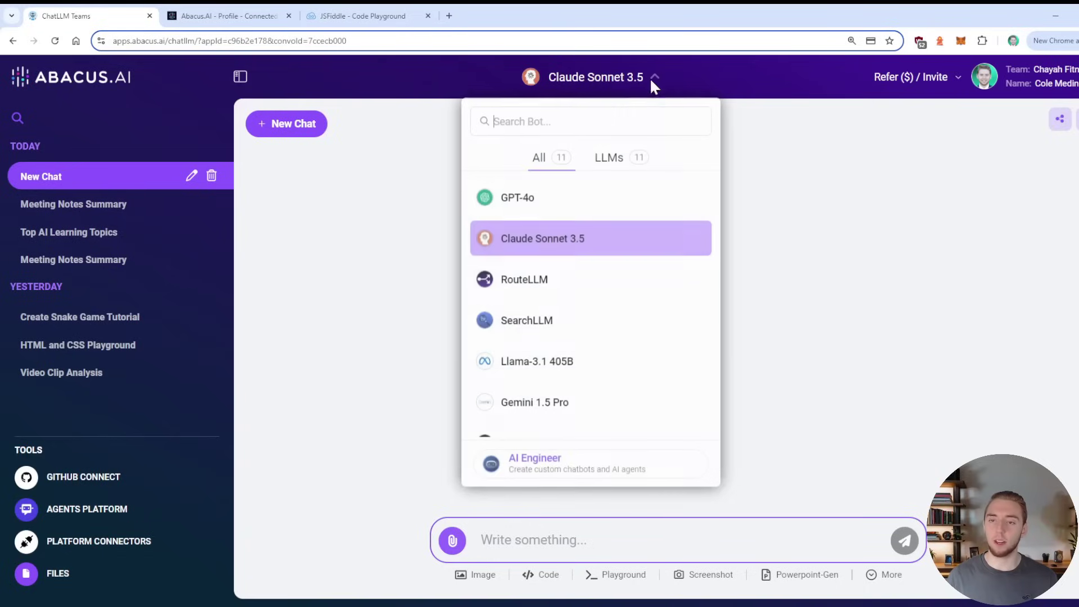
{"action": "left_click", "coordinate": [587, 200]}
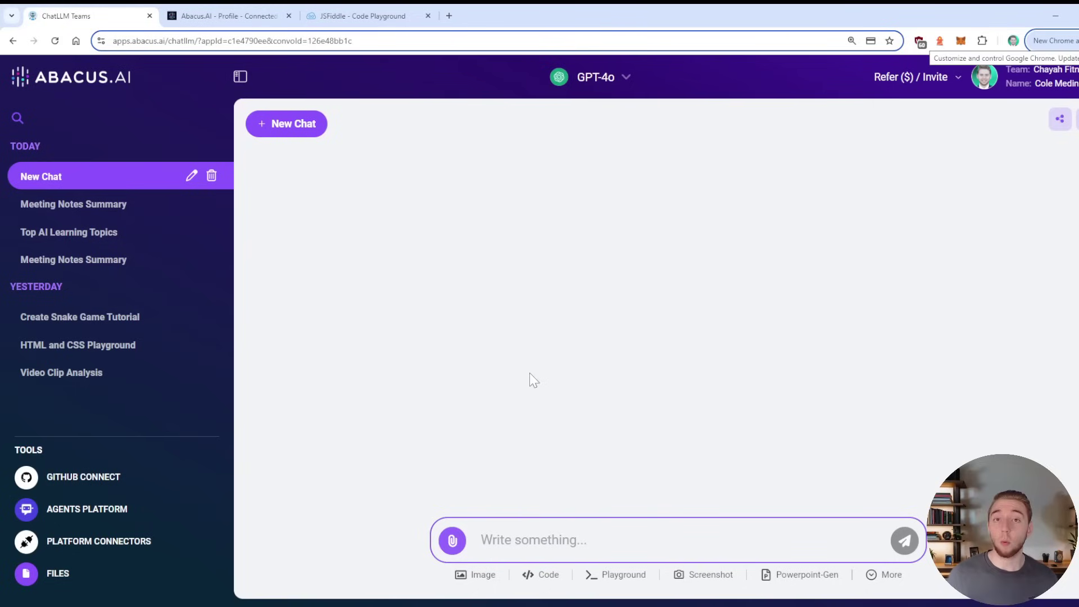
{"action": "double_click", "coordinate": [623, 574]}
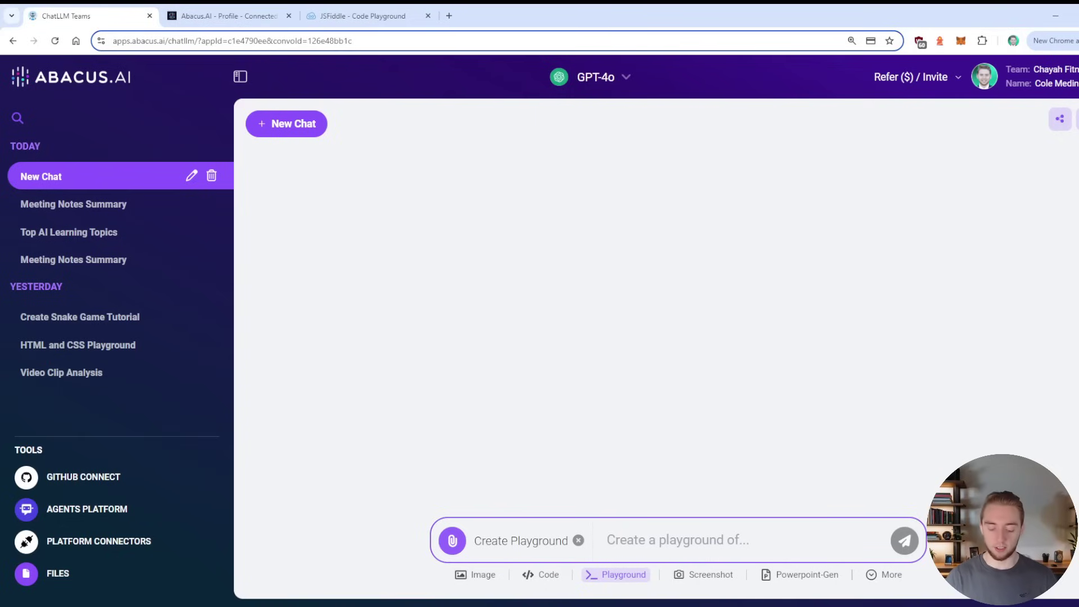
Send the playground prompt 'Make a snake game with HTML, CSS, and JS'
{"action": "type", "text": "Make a"}
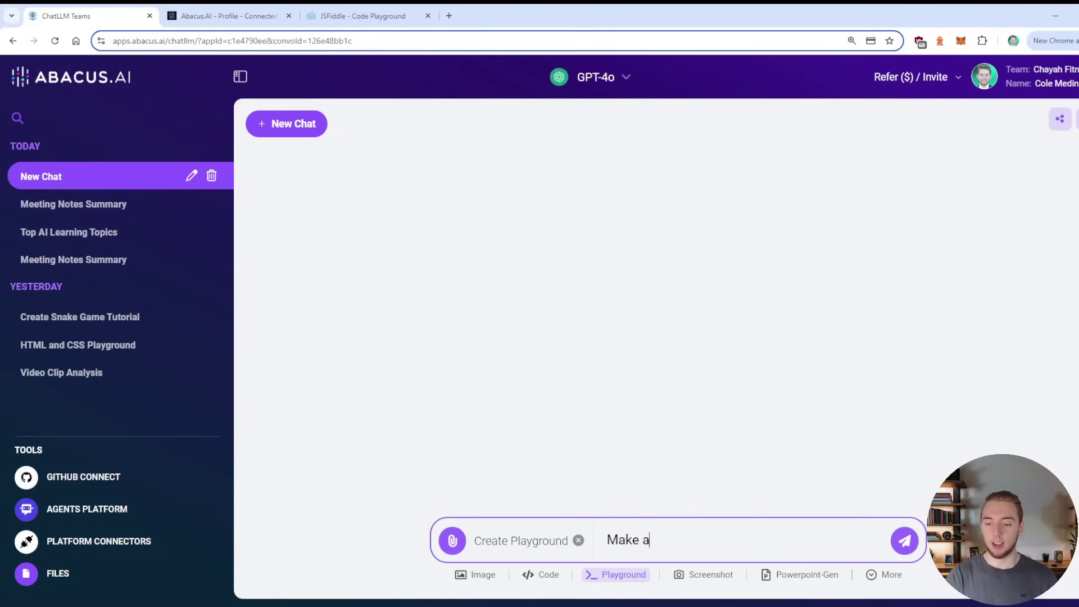
{"action": "type", "text": " snake game with "}
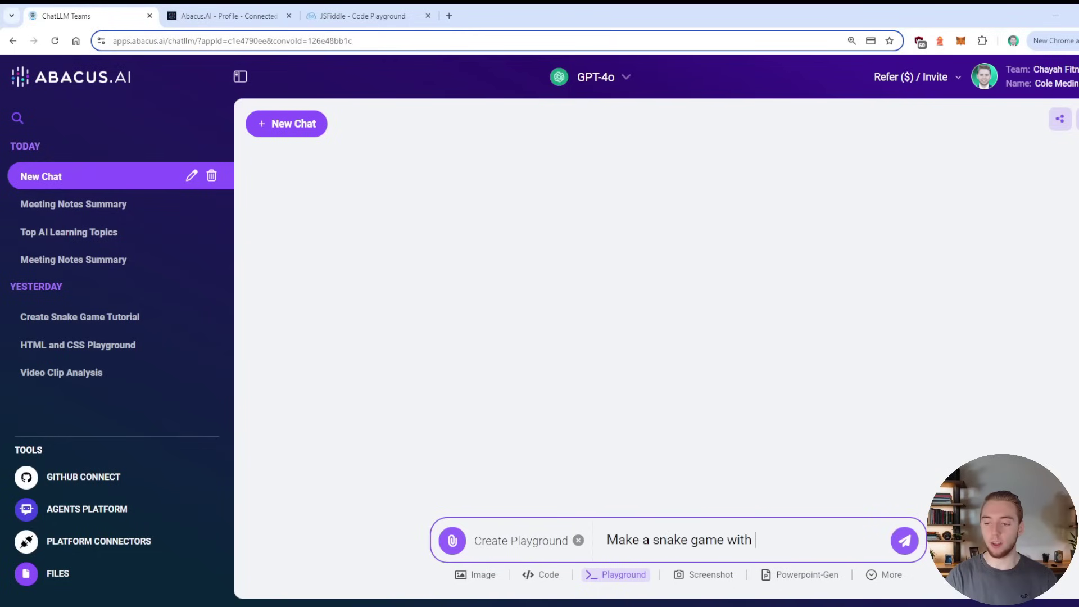
{"action": "type", "text": "HTML, CSS,"}
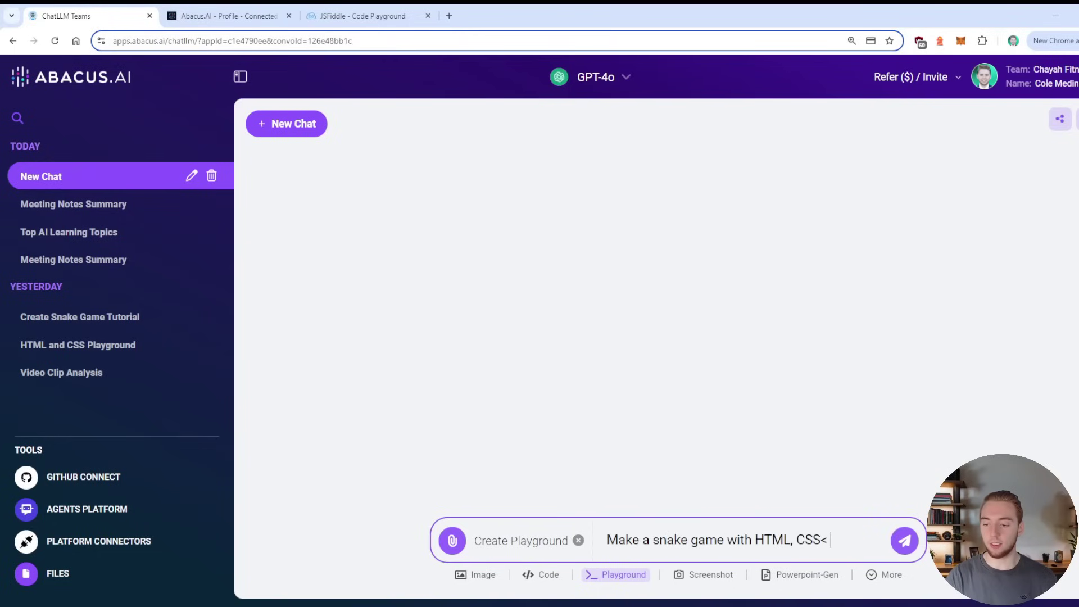
{"action": "type", "text": " and JS"}
{"action": "key", "text": "Return"}
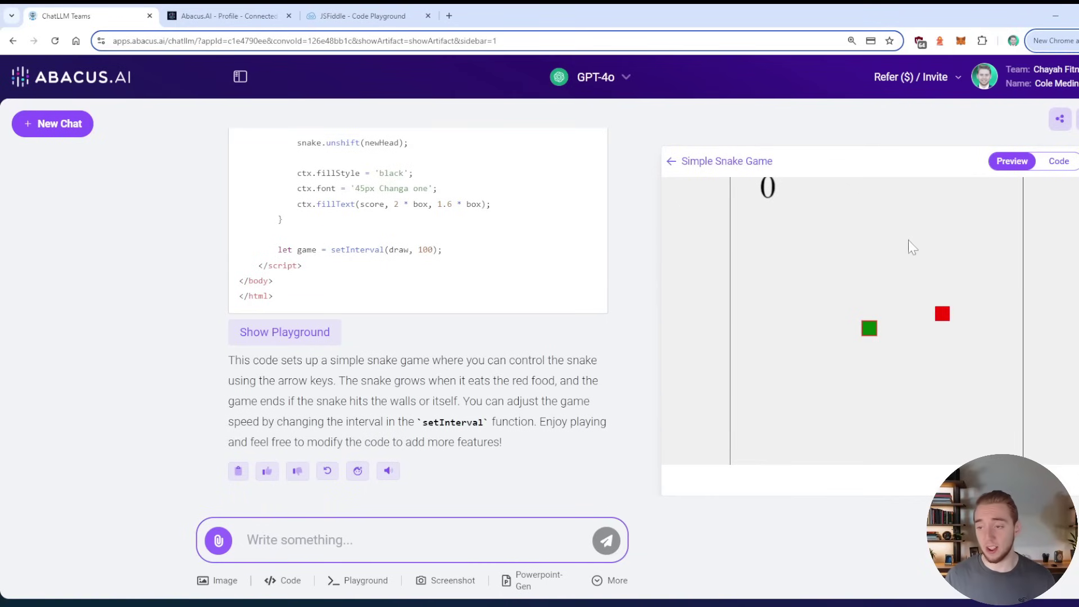
Scroll through the Simple Snake Game source code in the Code tab
{"action": "left_click", "coordinate": [1059, 161]}
{"action": "scroll", "coordinate": [906, 291], "scroll_direction": "down", "scroll_amount": 12}
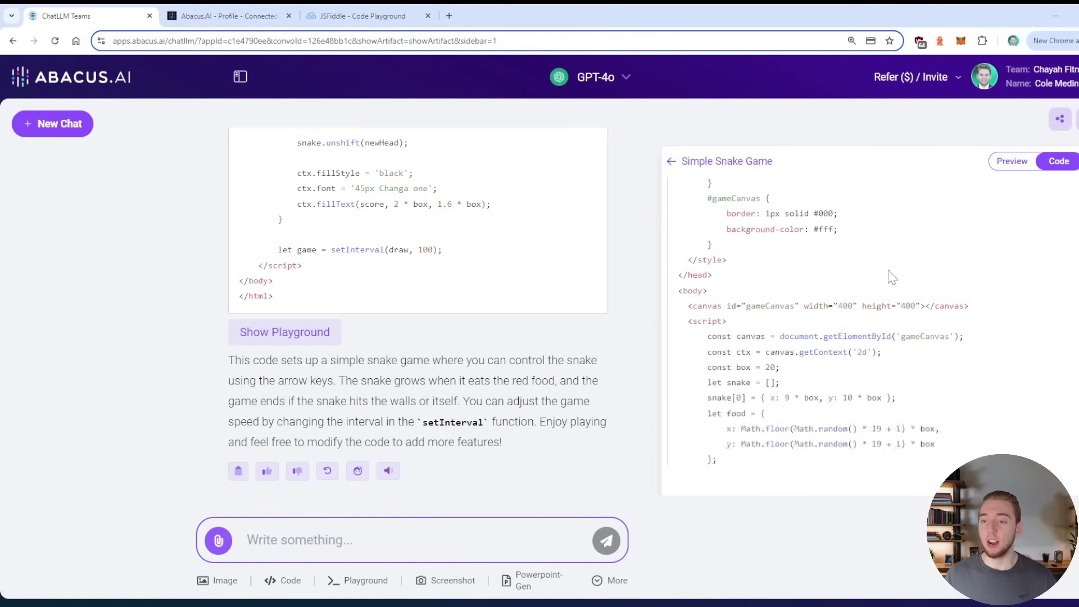
{"action": "scroll", "coordinate": [905, 297], "scroll_direction": "down", "scroll_amount": 10}
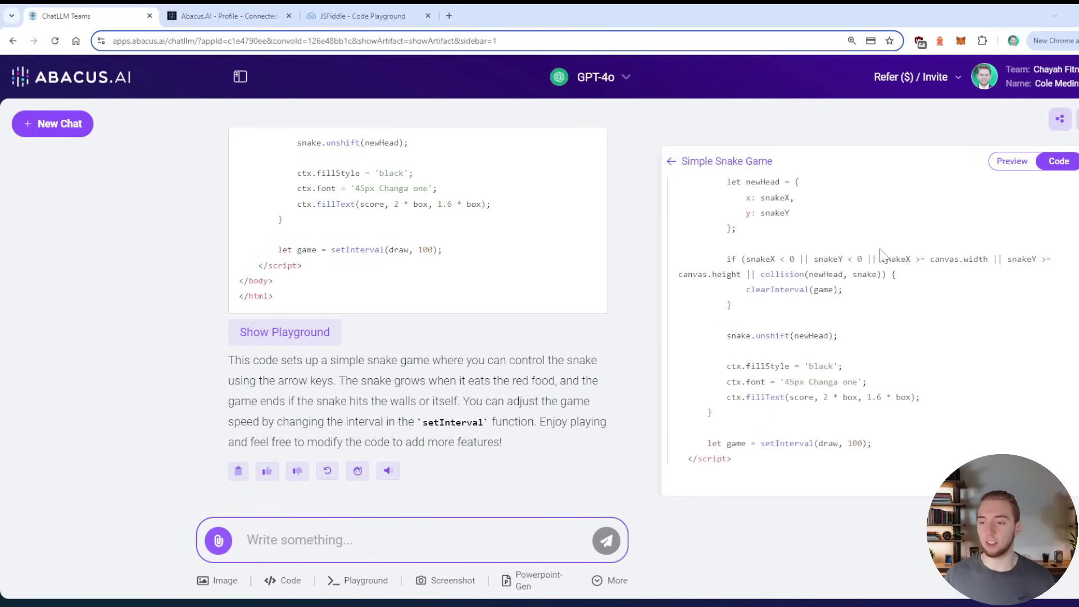
{"action": "scroll", "coordinate": [860, 292], "scroll_direction": "up", "scroll_amount": 15}
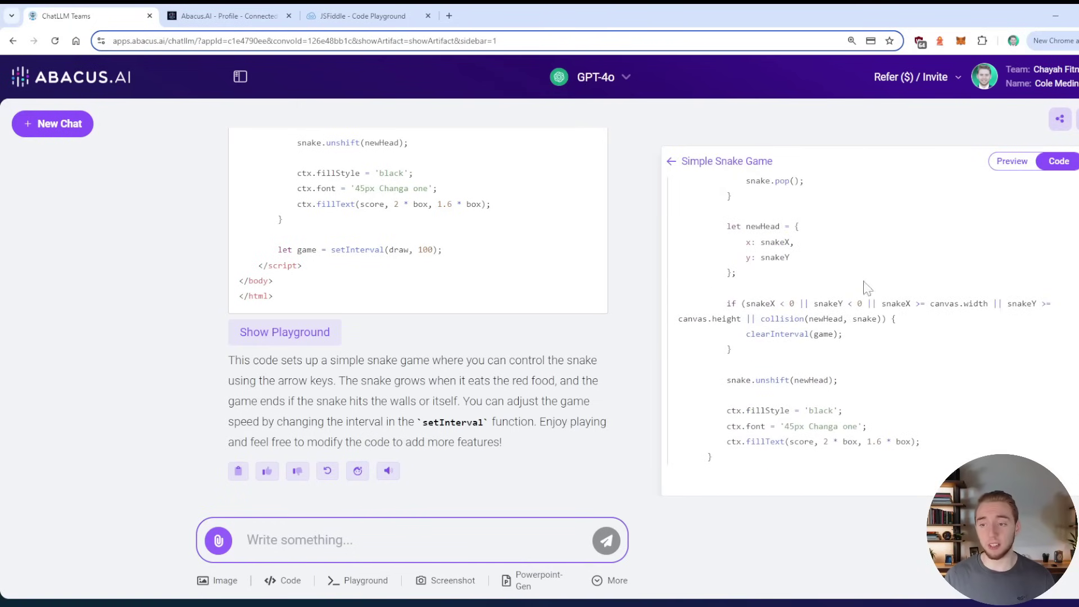
{"action": "scroll", "coordinate": [964, 212], "scroll_direction": "up", "scroll_amount": 5}
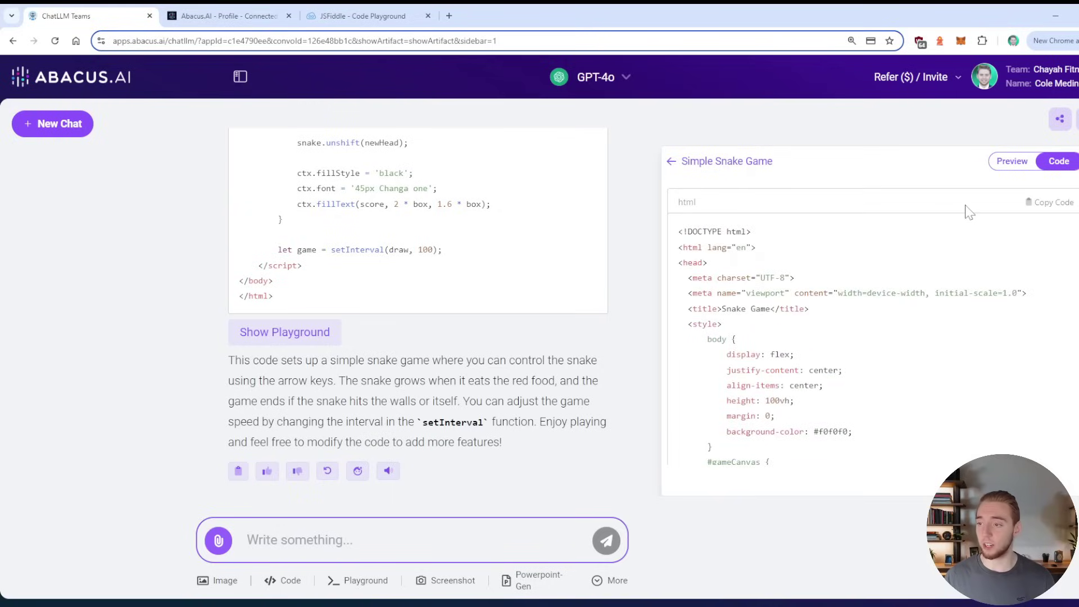
Back in Preview, steer the snake with the arrow keys until it eats food, scoring 1
{"action": "left_click", "coordinate": [1012, 161]}
{"action": "key", "text": "Left"}
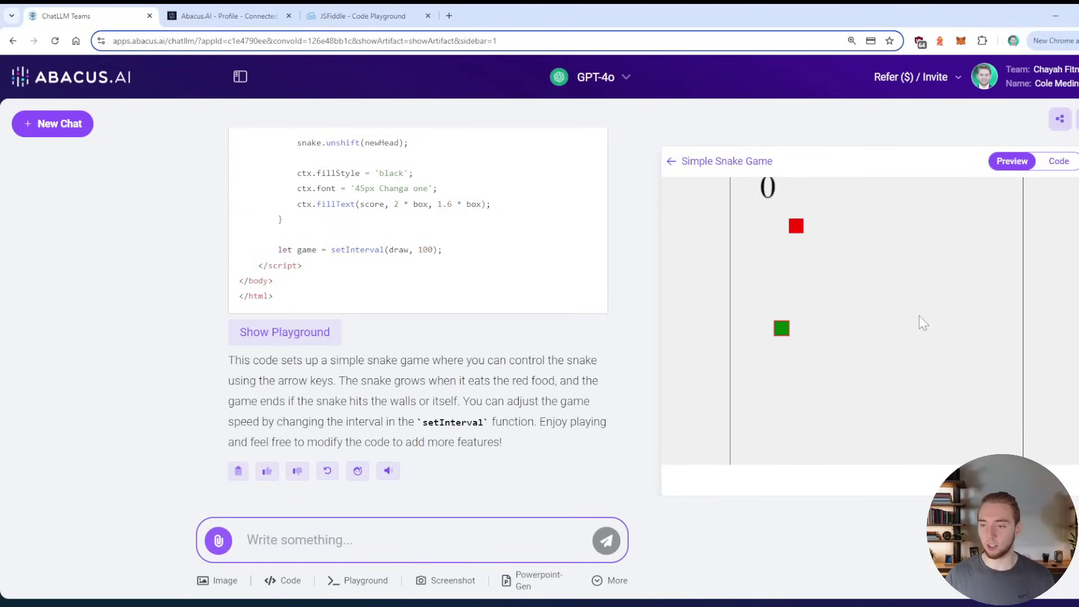
{"action": "key", "text": "Up"}
{"action": "key", "text": "Right"}
{"action": "key", "text": "Down"}
{"action": "key", "text": "Left"}
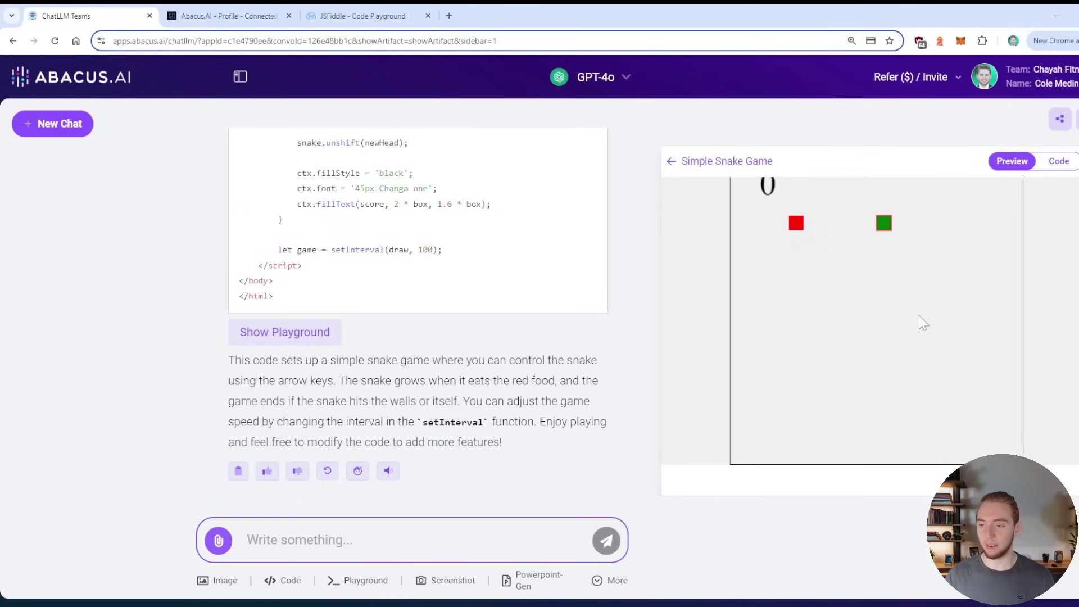
{"action": "key", "text": "Down"}
{"action": "key", "text": "Right"}
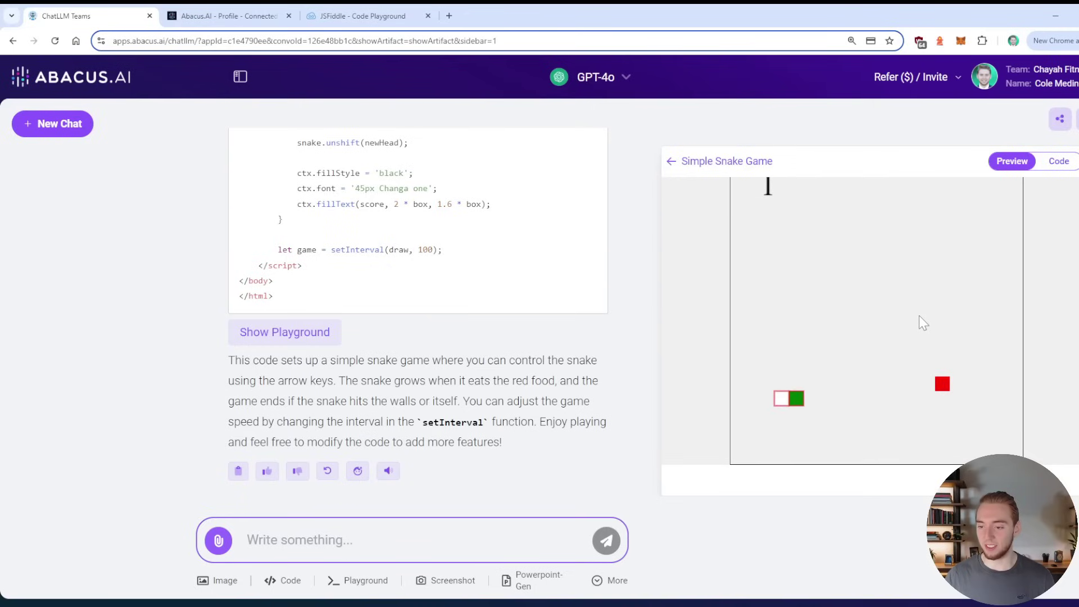
{"action": "key", "text": "Up"}
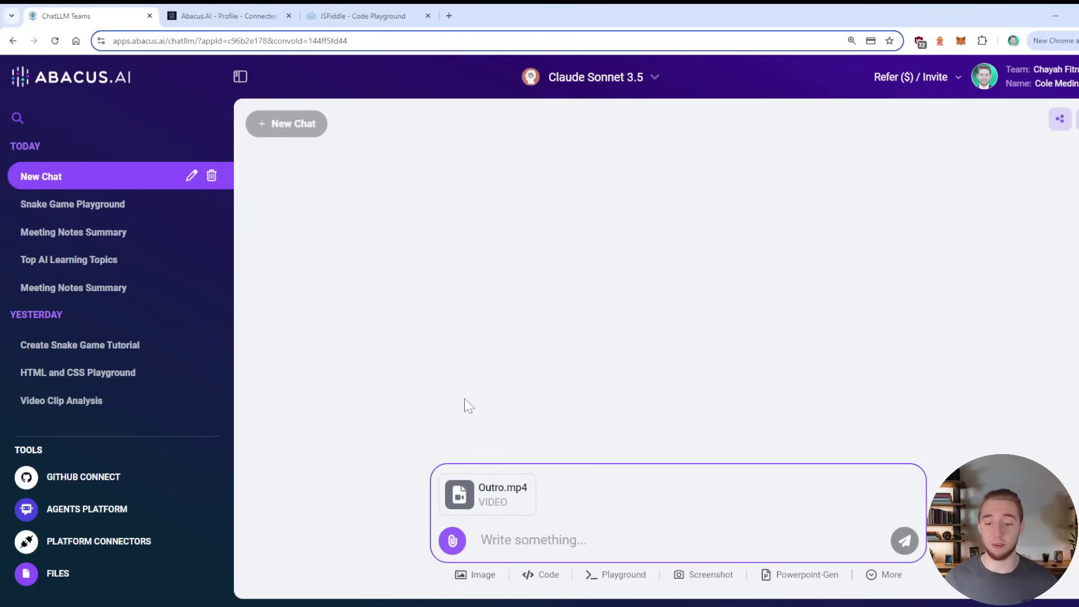
Ask Claude Sonnet 3.5 to 'Summarize this video' for the attached Outro.mp4
{"action": "mouse_move", "coordinate": [533, 476]}
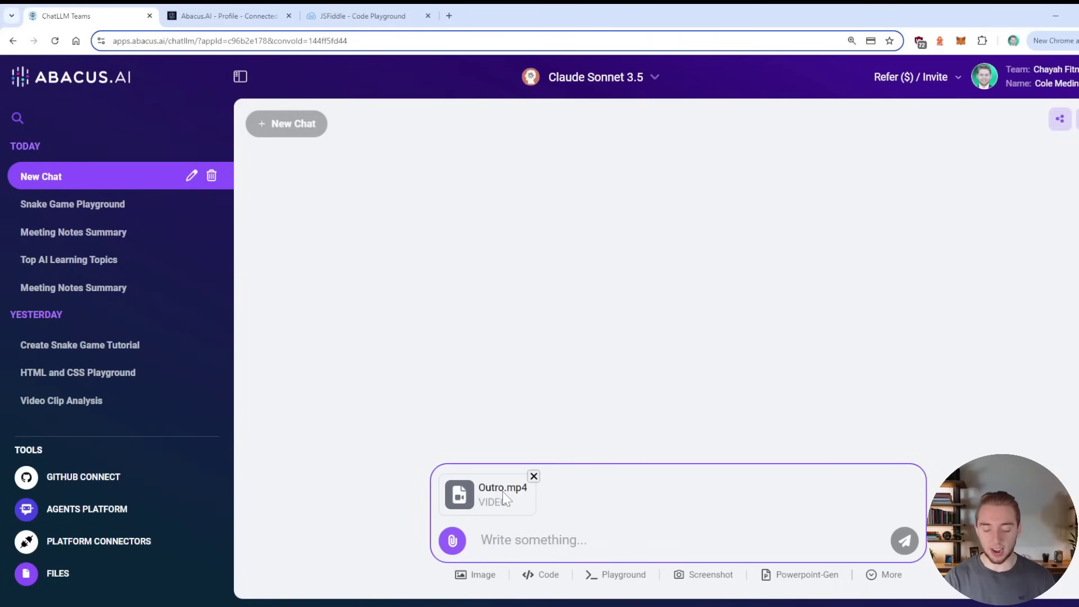
{"action": "type", "text": "Summarize this video"}
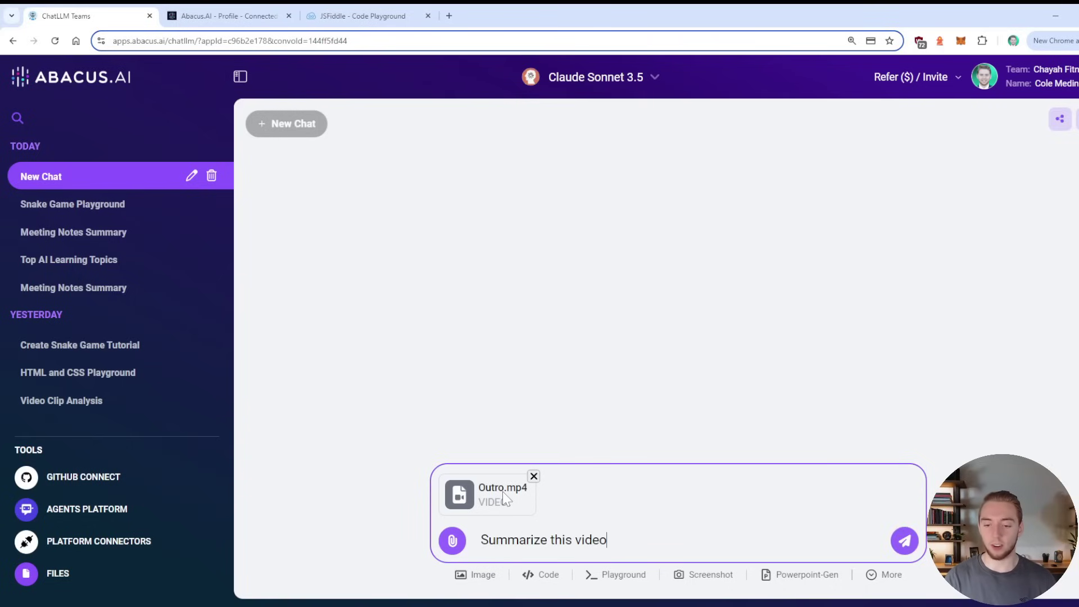
{"action": "key", "text": "Return"}
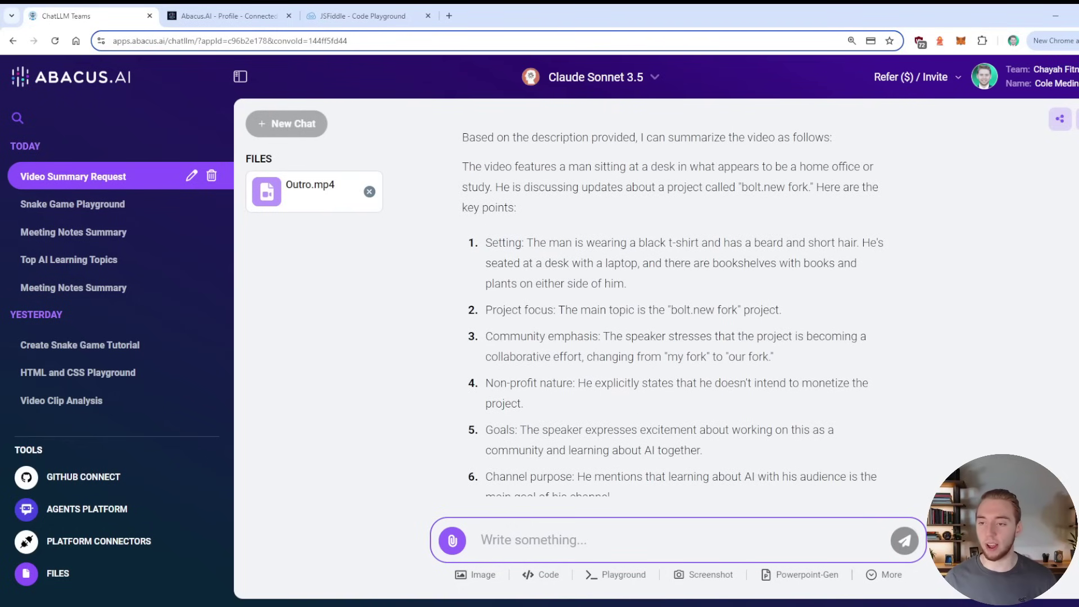
{"action": "mouse_move", "coordinate": [749, 242]}
{"action": "left_mouse_down"}
{"action": "mouse_move", "coordinate": [885, 242]}
{"action": "mouse_move", "coordinate": [751, 242]}
{"action": "left_mouse_up"}
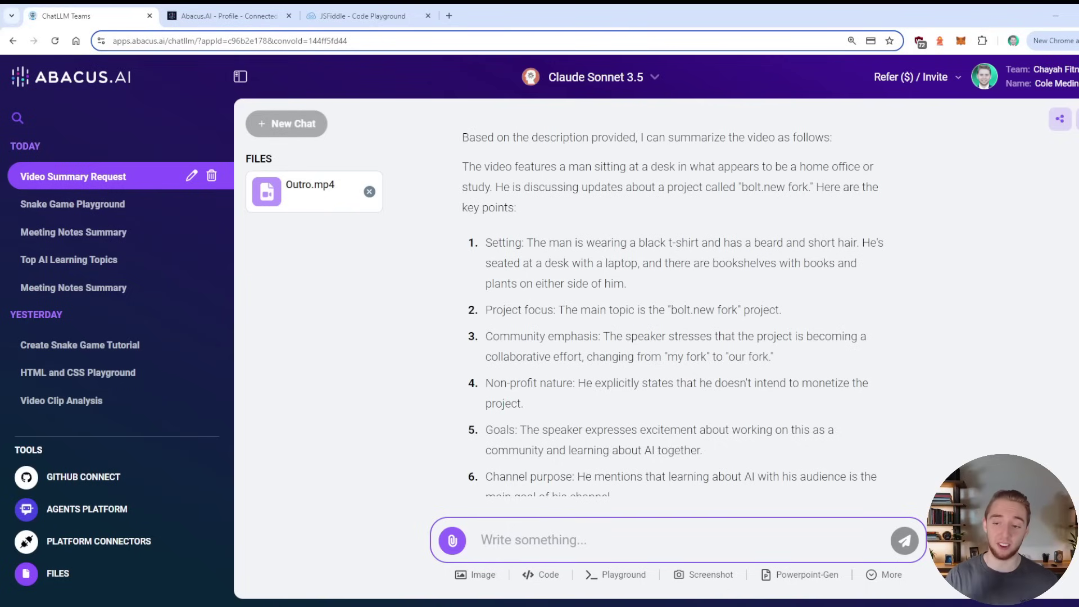
{"action": "scroll", "coordinate": [645, 365], "scroll_direction": "down", "scroll_amount": 3}
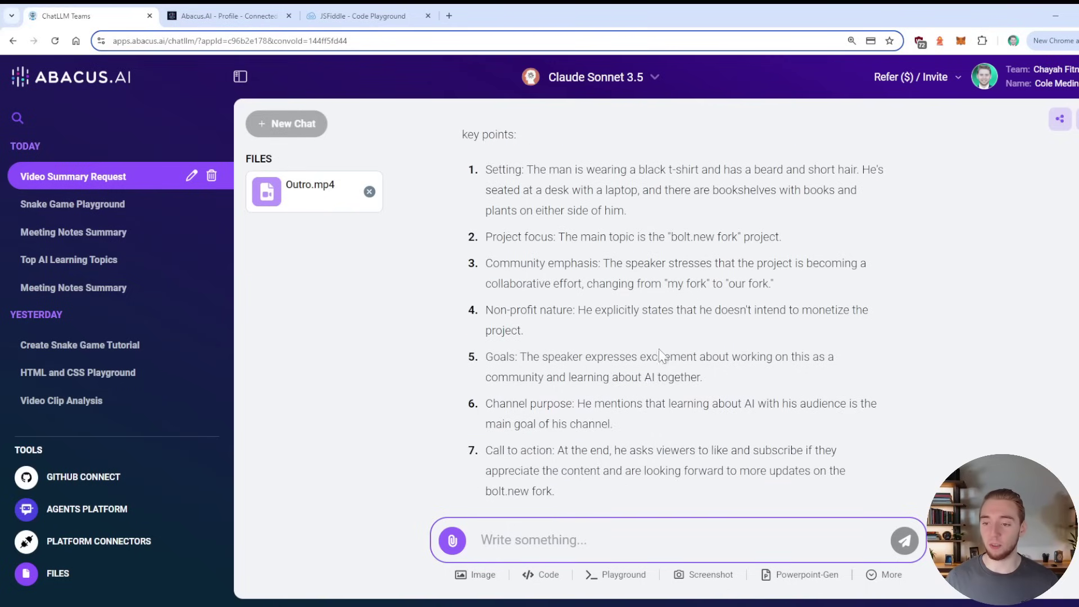
{"action": "scroll", "coordinate": [682, 330], "scroll_direction": "down", "scroll_amount": 2}
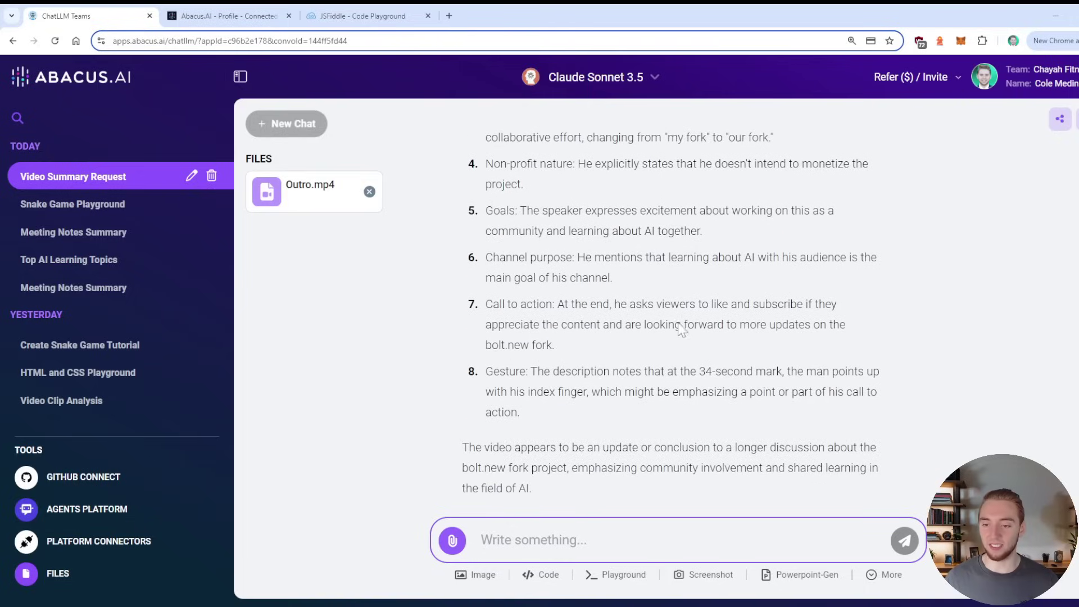
{"action": "scroll", "coordinate": [636, 295], "scroll_direction": "down", "scroll_amount": 1}
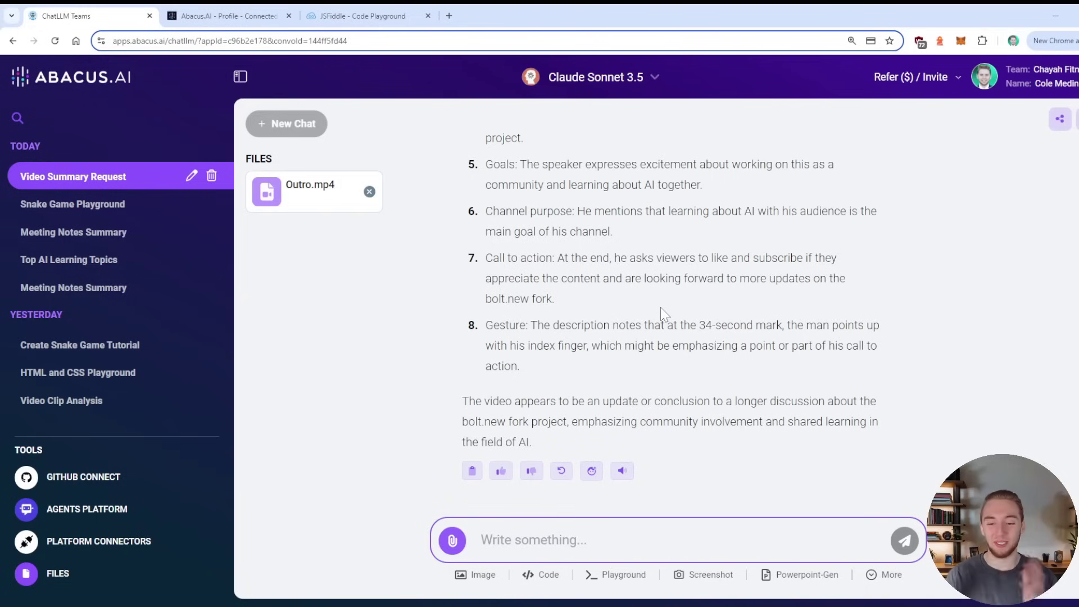
{"action": "scroll", "coordinate": [675, 387], "scroll_direction": "up", "scroll_amount": 1}
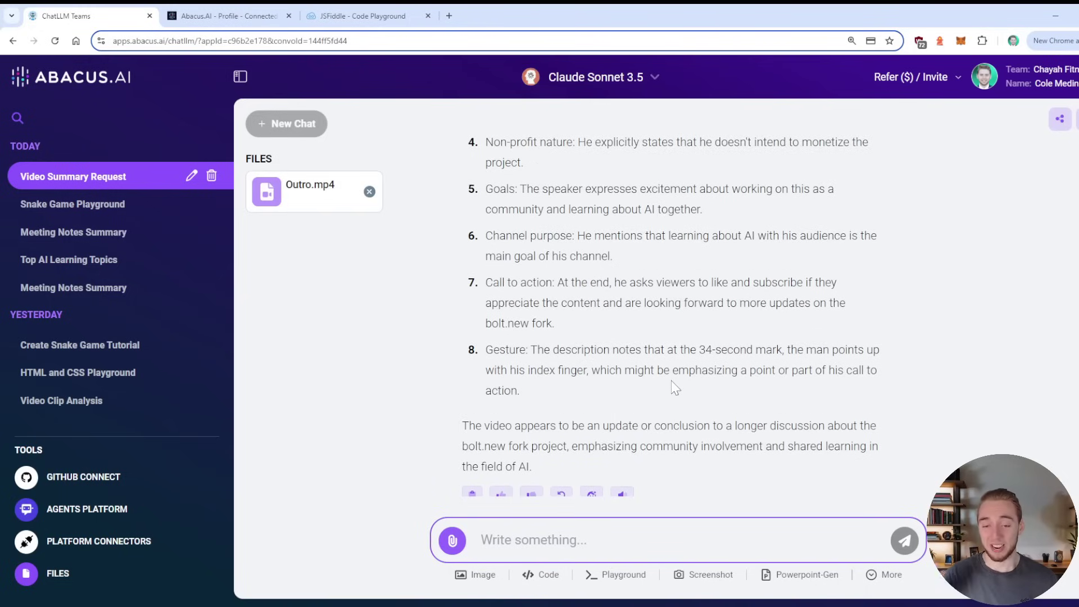
{"action": "scroll", "coordinate": [703, 374], "scroll_direction": "down", "scroll_amount": 1}
{"action": "scroll", "coordinate": [673, 372], "scroll_direction": "up", "scroll_amount": 15}
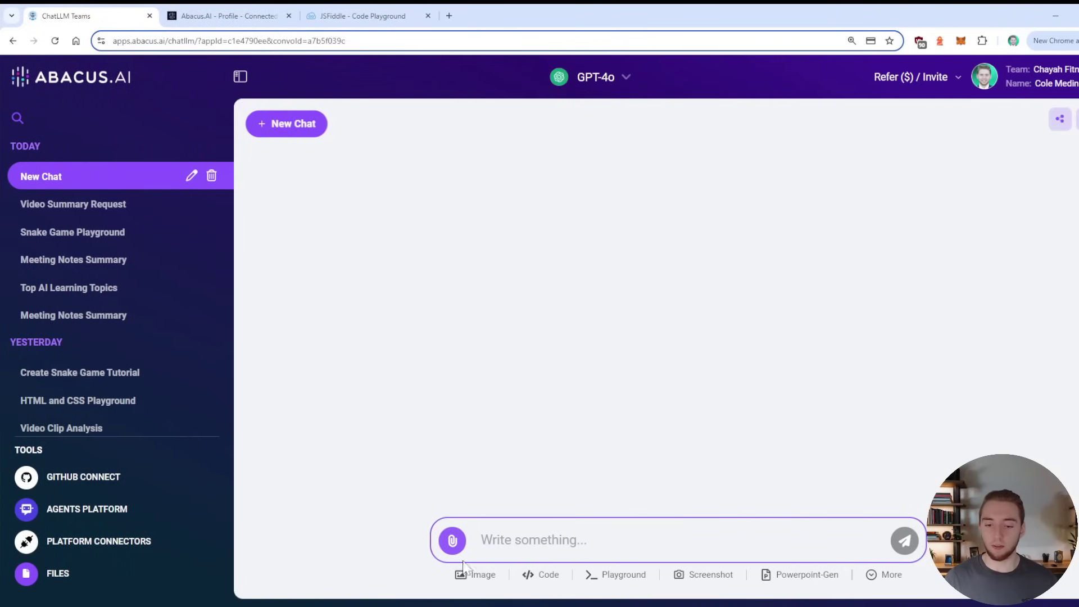
Attach WebsiteTemplate.jpeg from the stored files to the message
{"action": "left_click", "coordinate": [453, 541]}
{"action": "left_click", "coordinate": [497, 466]}
{"action": "scroll", "coordinate": [235, 406], "scroll_direction": "down", "scroll_amount": 3}
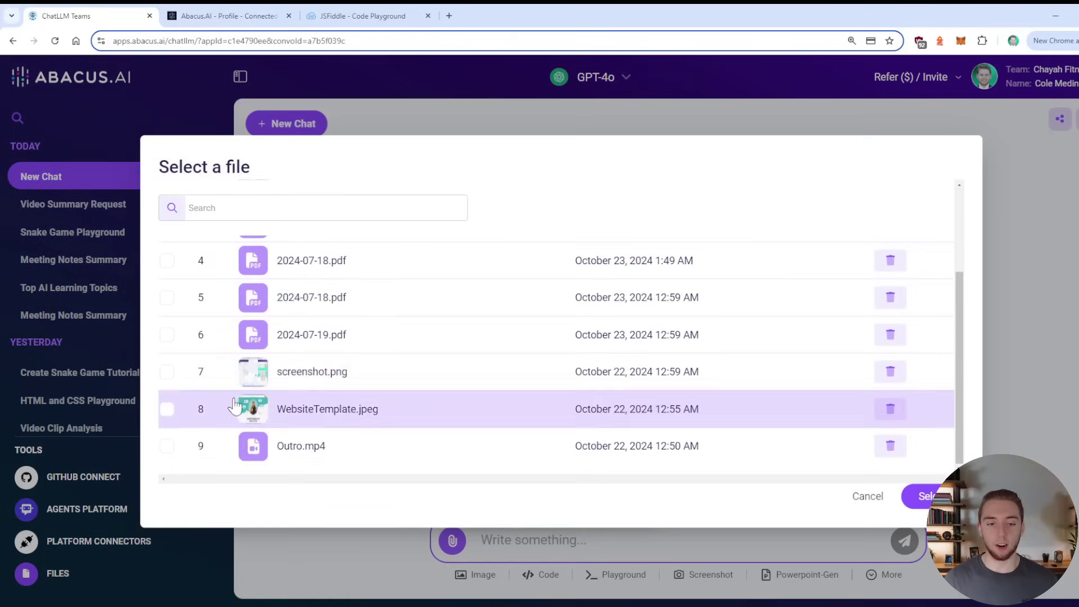
{"action": "left_click", "coordinate": [167, 408]}
{"action": "left_click", "coordinate": [920, 496]}
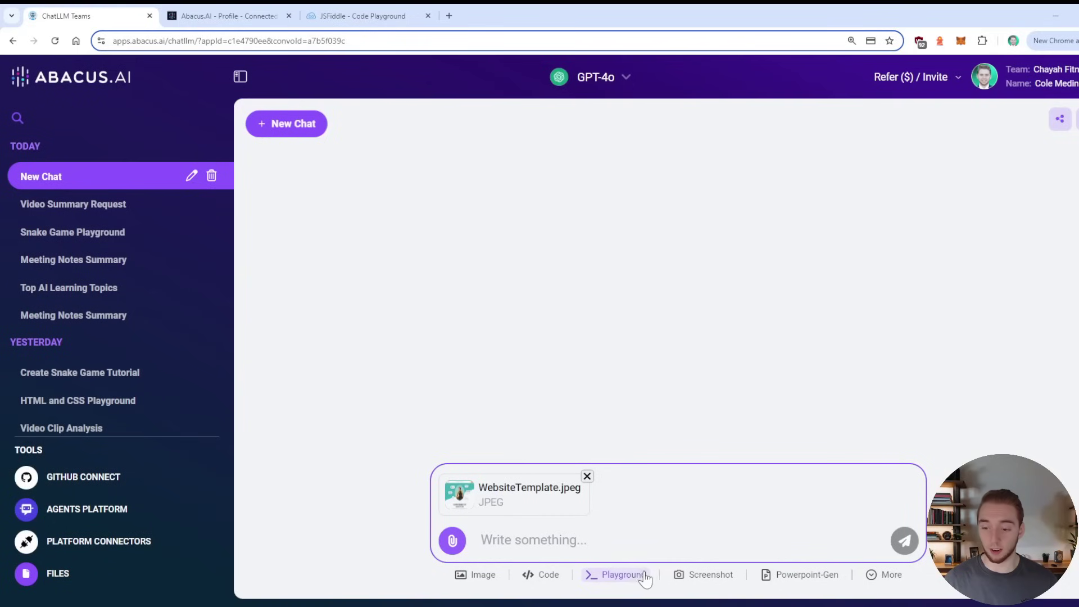
In Playground mode, send 'Create HMTL and CSS to make something very similar to the attached website image.'
{"action": "left_click", "coordinate": [643, 575]}
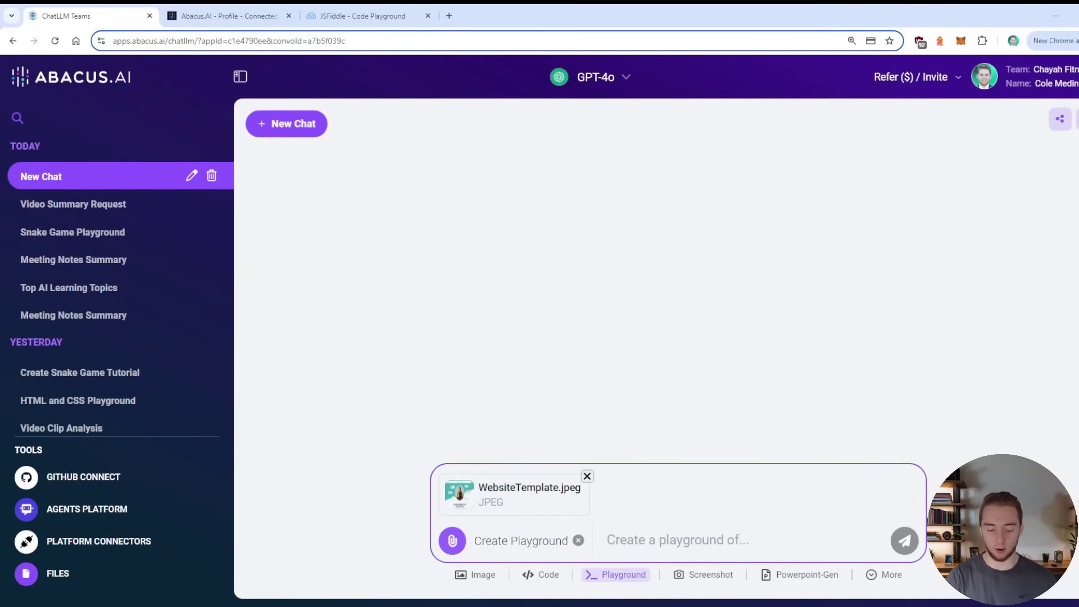
{"action": "type", "text": "Create HMTL"}
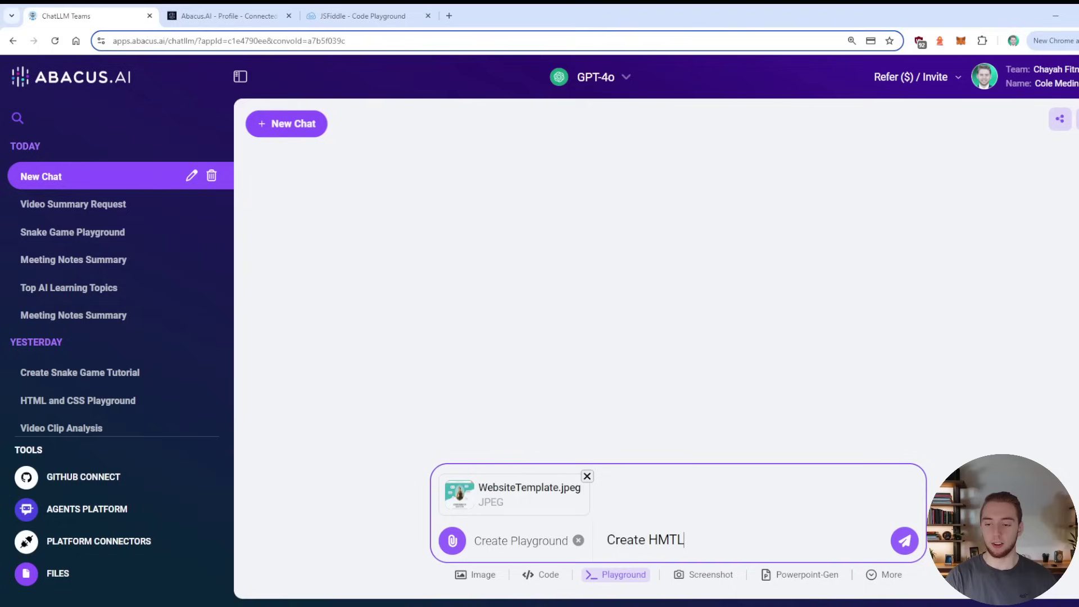
{"action": "type", "text": " and CSS to m"}
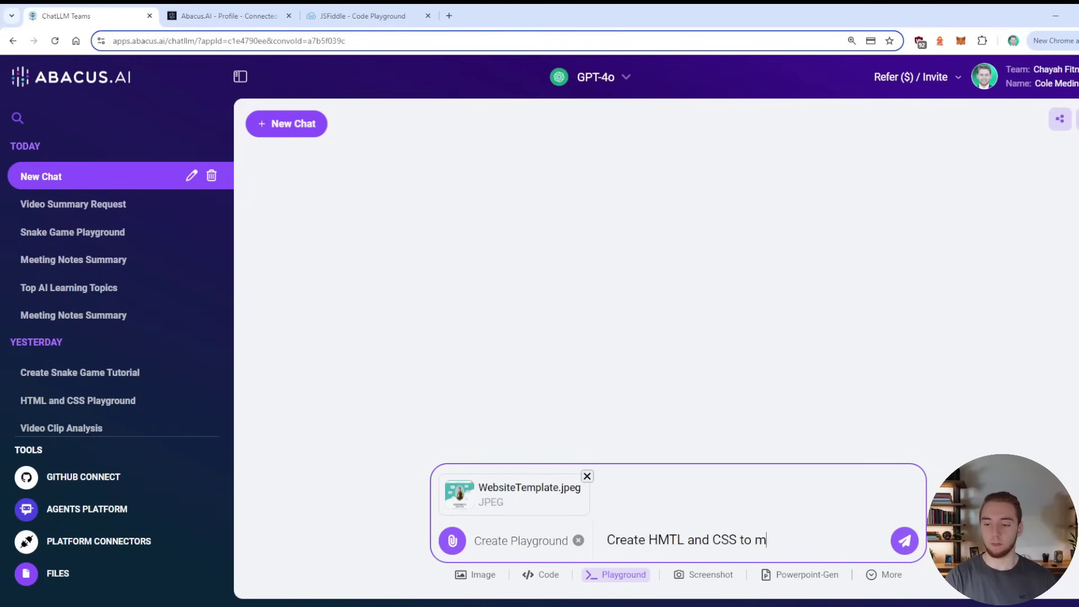
{"action": "type", "text": "ake something very simil"}
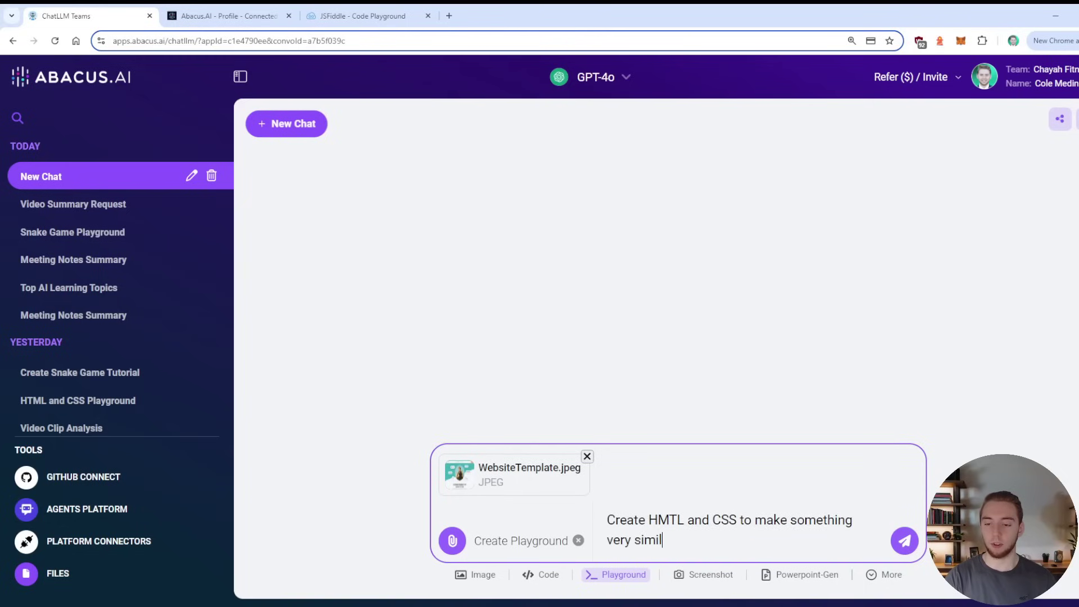
{"action": "type", "text": "ar to the attached we"}
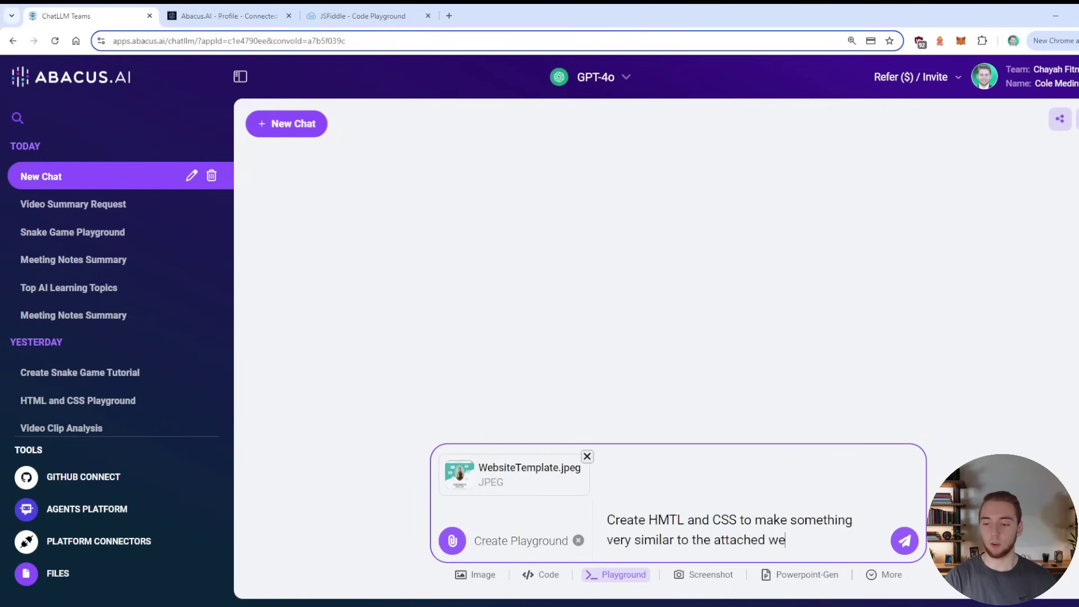
{"action": "type", "text": "bsite image."}
{"action": "key", "text": "Return"}
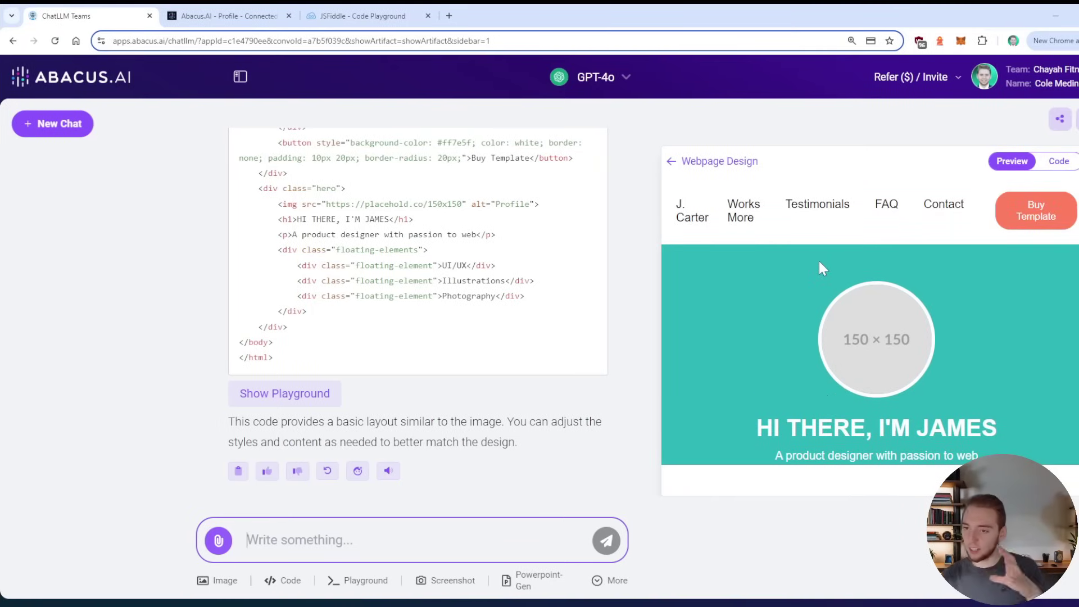
Scroll through the generated Webpage Design preview to check the layout
{"action": "scroll", "coordinate": [889, 356], "scroll_direction": "down", "scroll_amount": 2}
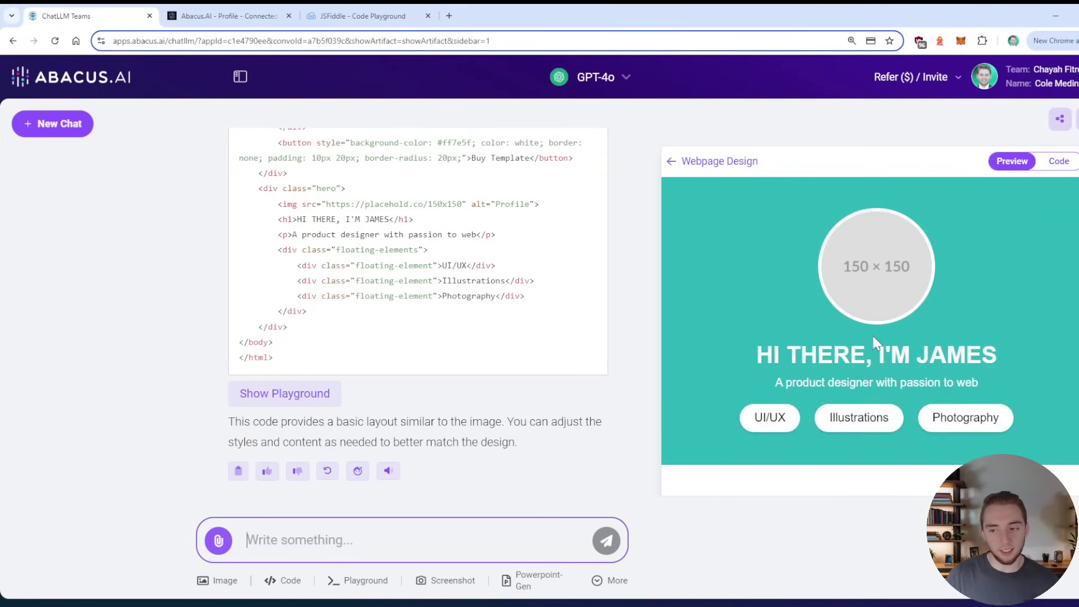
{"action": "scroll", "coordinate": [889, 356], "scroll_direction": "up", "scroll_amount": 1}
{"action": "scroll", "coordinate": [364, 340], "scroll_direction": "up", "scroll_amount": 5}
{"action": "scroll", "coordinate": [415, 352], "scroll_direction": "down", "scroll_amount": 8}
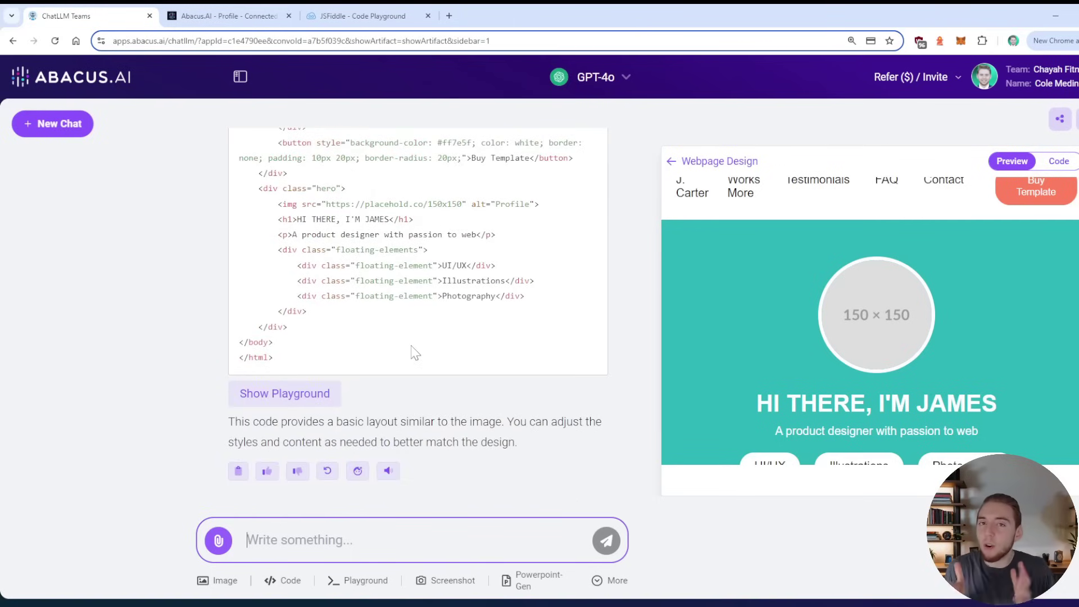
{"action": "scroll", "coordinate": [797, 326], "scroll_direction": "down", "scroll_amount": 1}
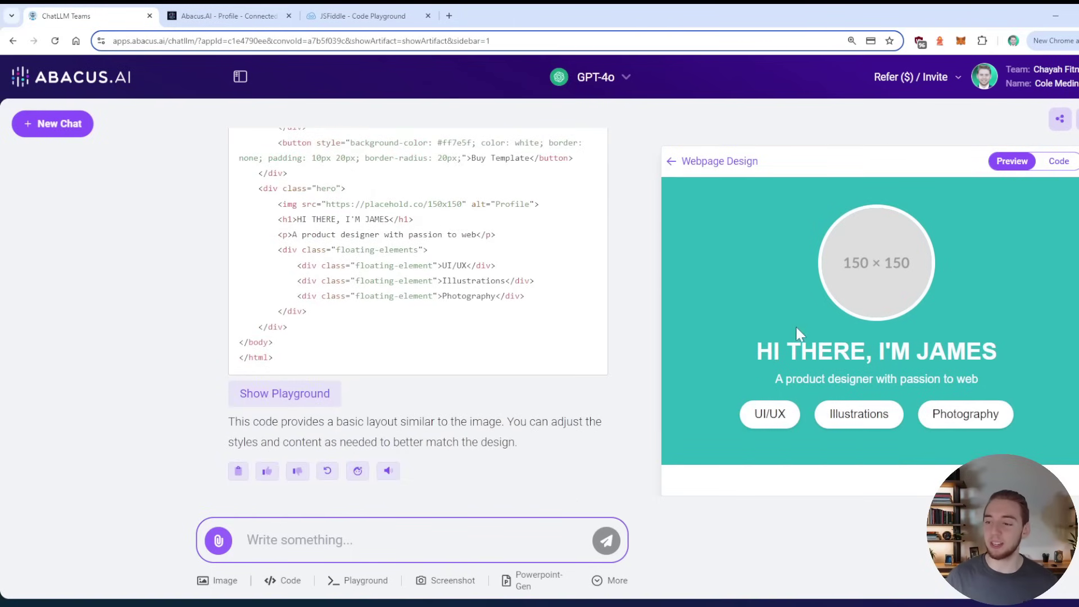
{"action": "scroll", "coordinate": [890, 308], "scroll_direction": "up", "scroll_amount": 2}
Copy the full HTML code from the Code tab and move to the JSFiddle tab
{"action": "left_click", "coordinate": [1044, 164]}
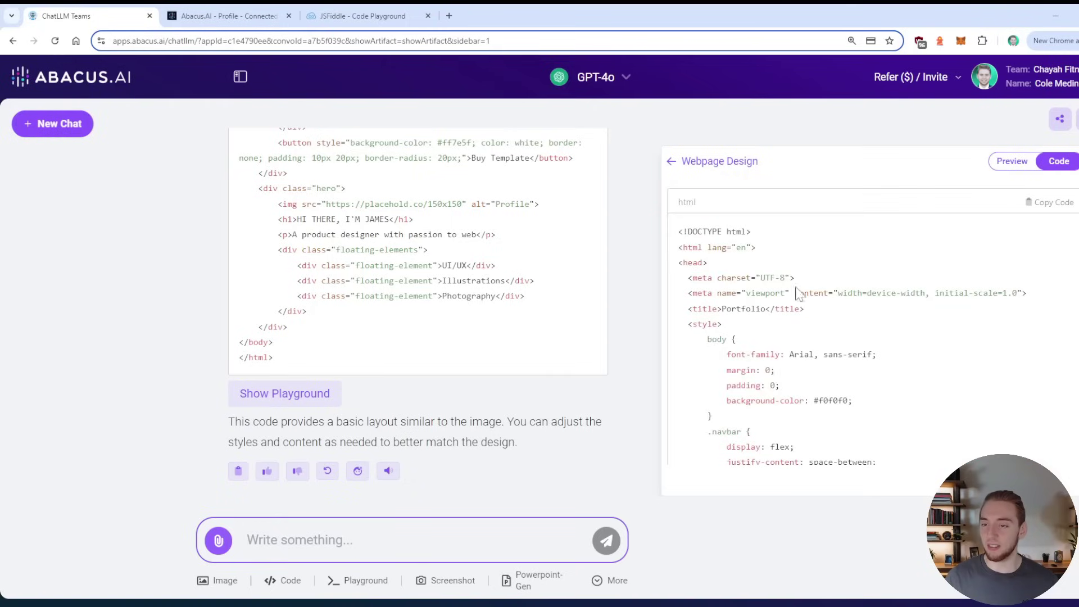
{"action": "left_click", "coordinate": [1041, 203]}
{"action": "left_click", "coordinate": [340, 17]}
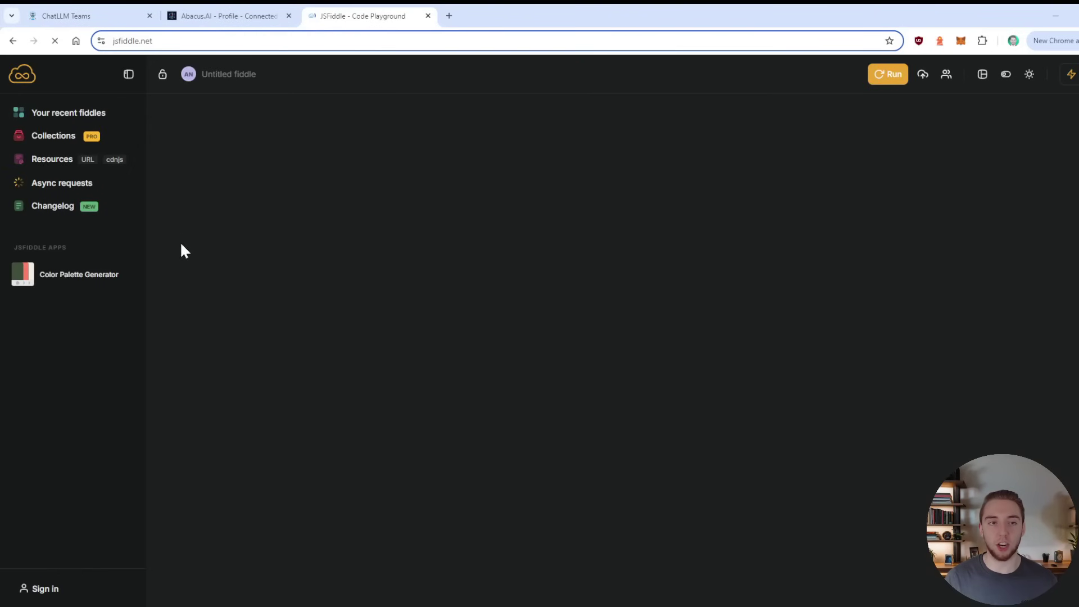
Paste the copied HTML into JSFiddle's HTML pane, run it, and return to ChatLLM
{"action": "left_click", "coordinate": [275, 175]}
{"action": "key", "text": "ctrl+v"}
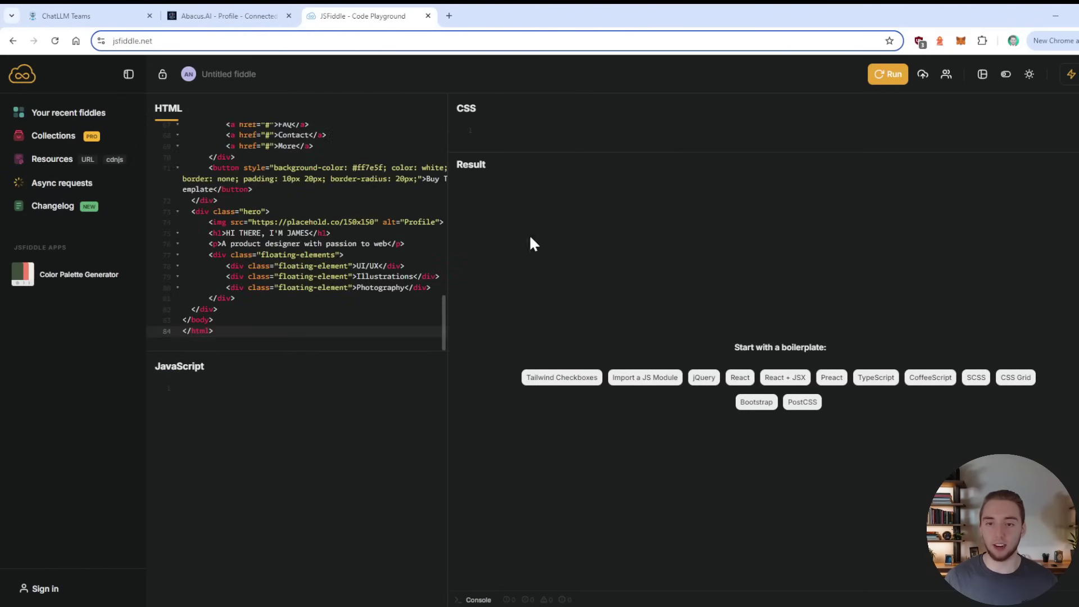
{"action": "left_click", "coordinate": [888, 73]}
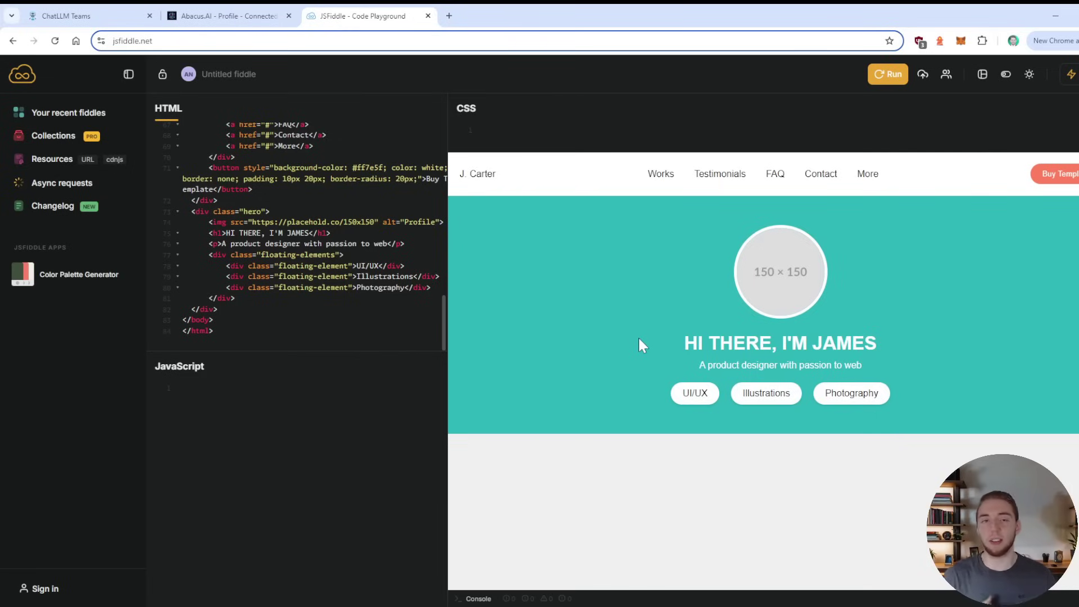
{"action": "left_click", "coordinate": [84, 15]}
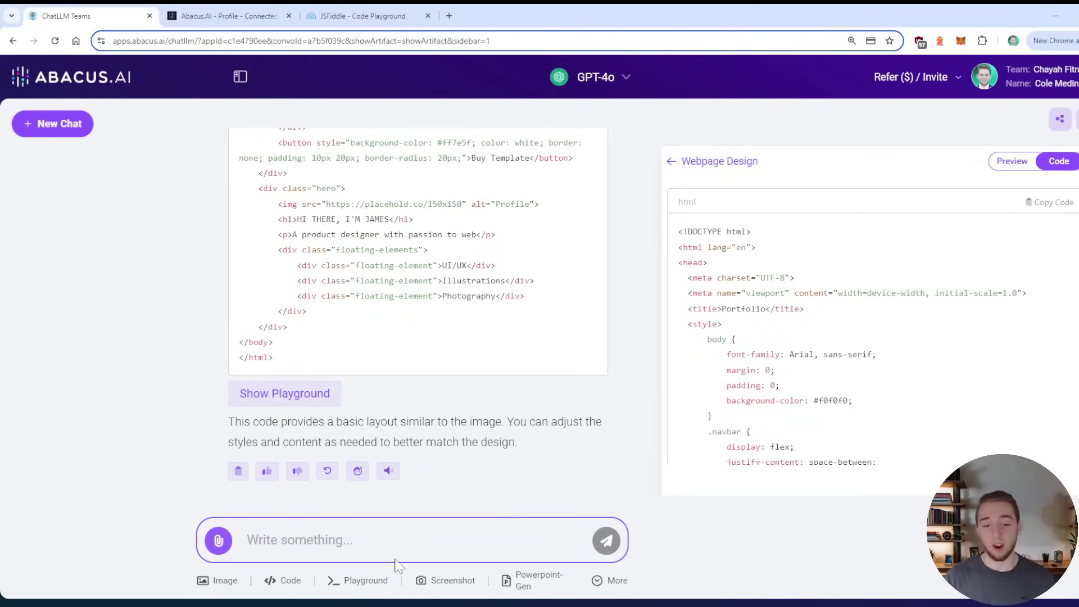
Close the design panel, restore the chat sidebar, choose Code mode, and begin a Screenshot share
{"action": "left_click", "coordinate": [1075, 119]}
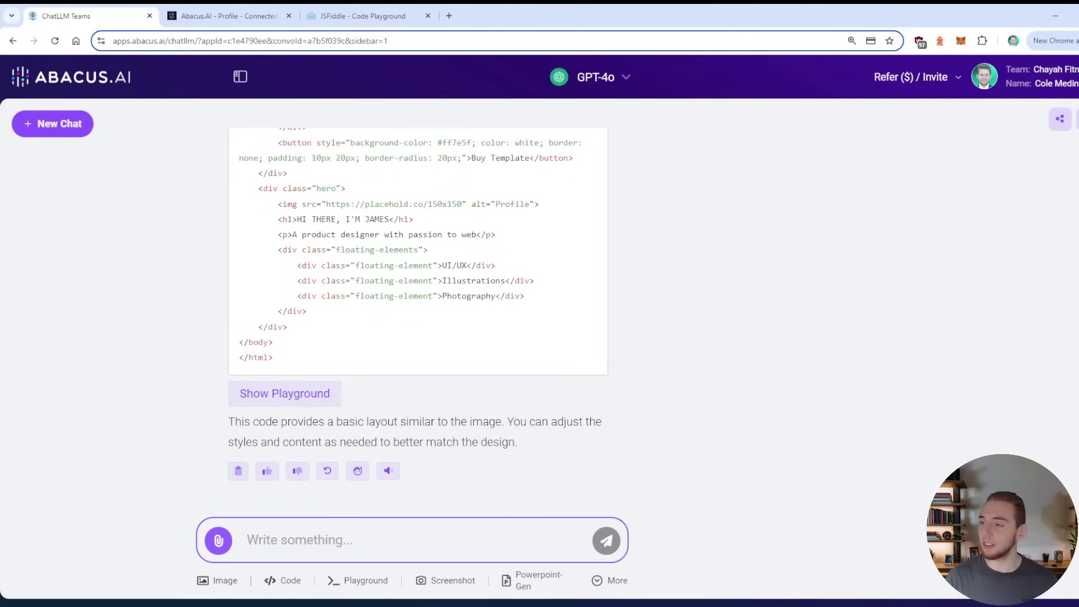
{"action": "left_click", "coordinate": [241, 79]}
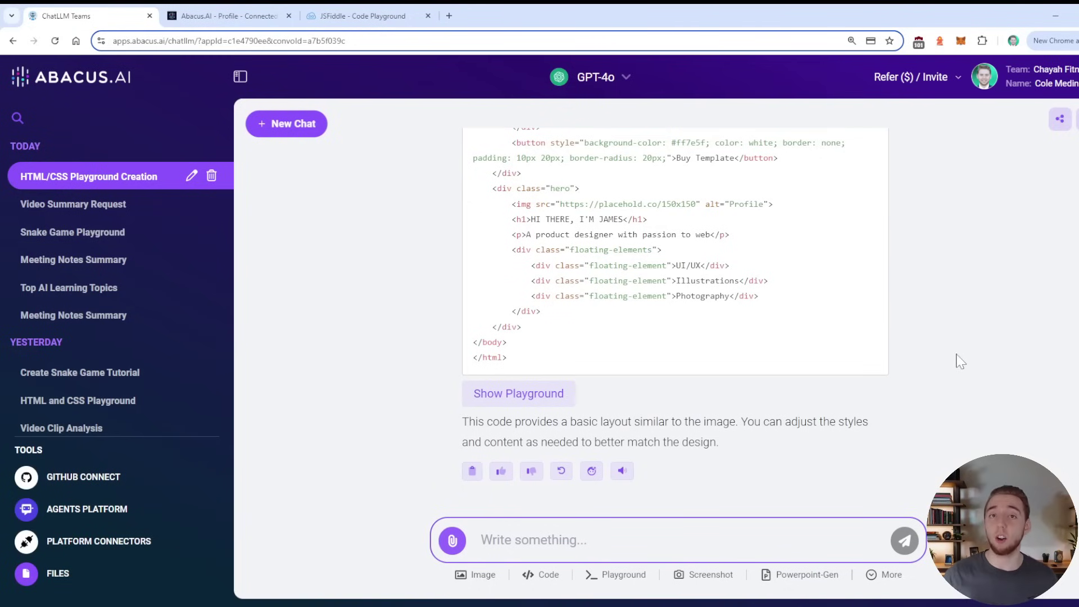
{"action": "left_click", "coordinate": [477, 575]}
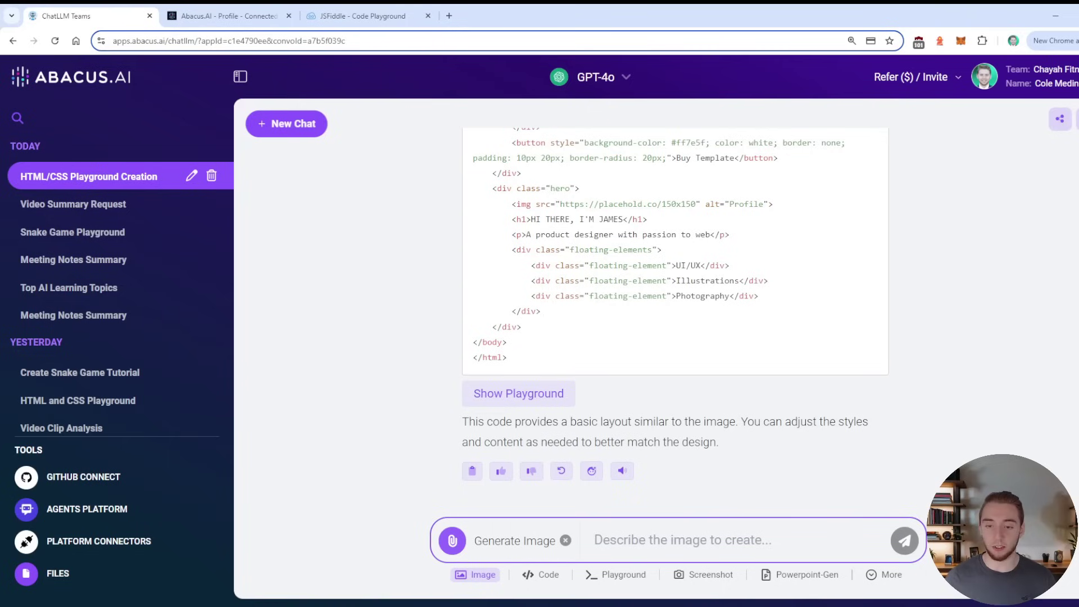
{"action": "left_click", "coordinate": [541, 574]}
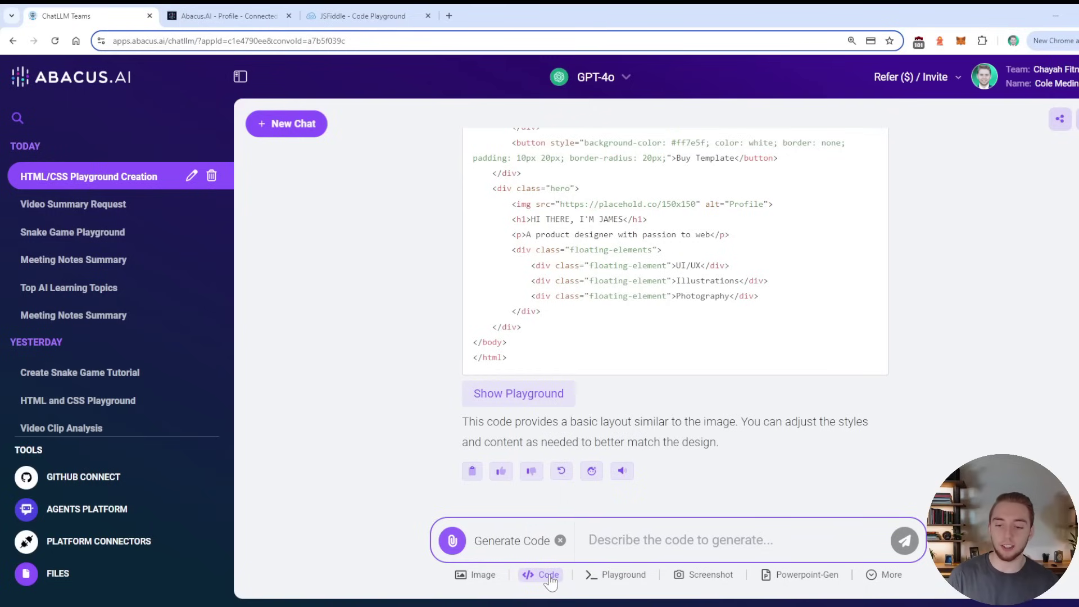
{"action": "left_click", "coordinate": [715, 575]}
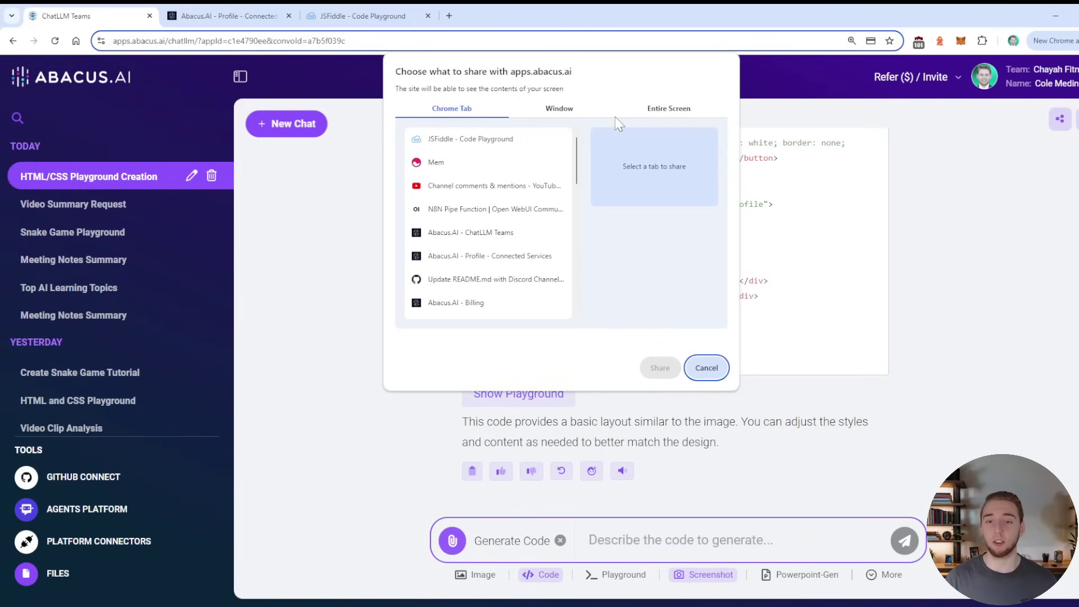
Cancel the Entire Screen share and put the prompt in Powerpoint-Gen mode, viewing the More modes
{"action": "left_click", "coordinate": [654, 112]}
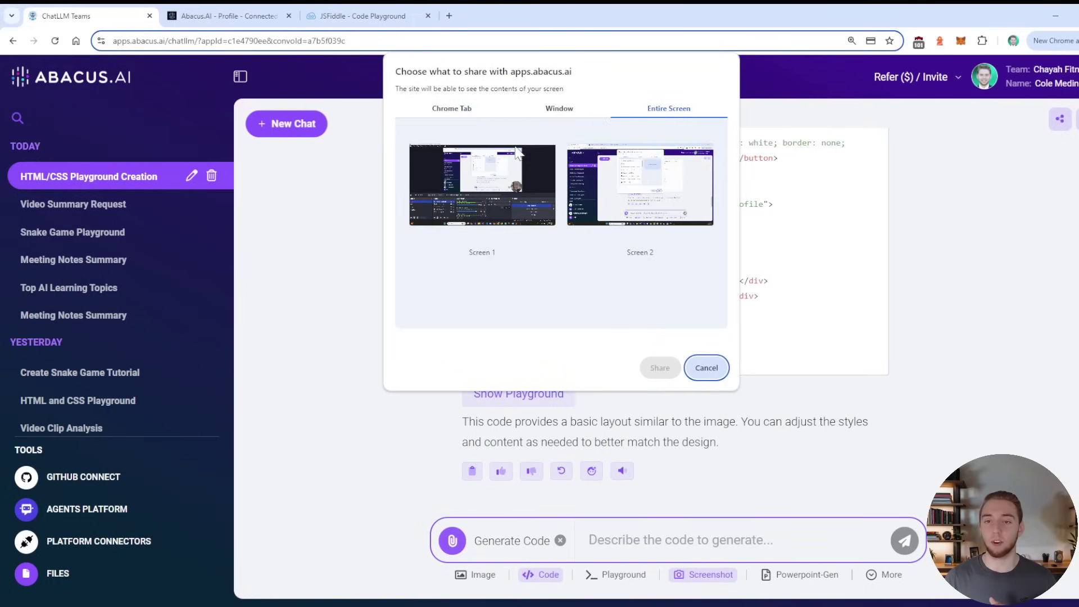
{"action": "left_click", "coordinate": [706, 369]}
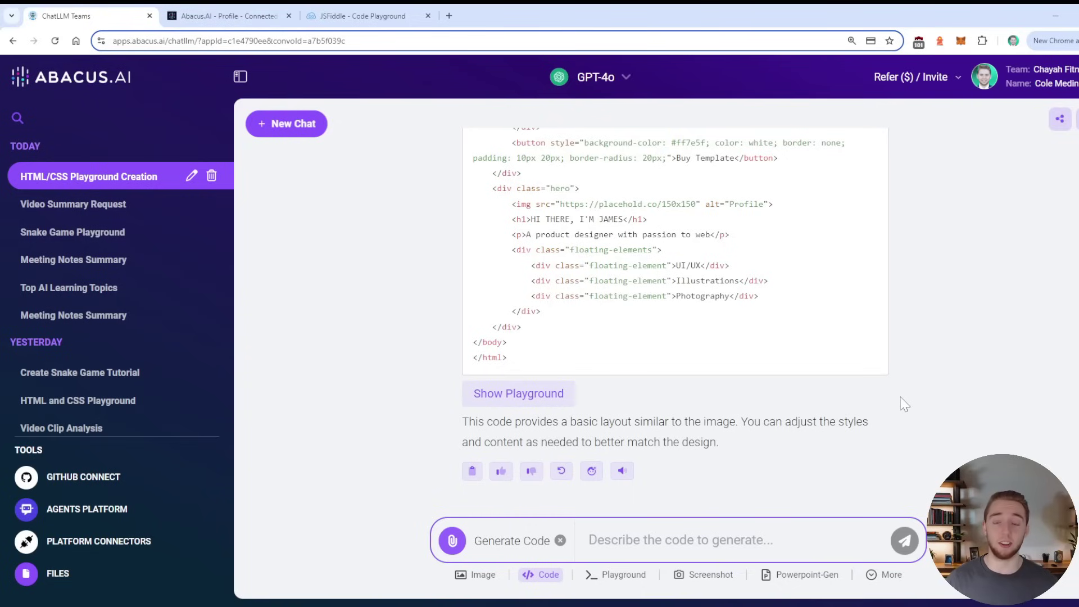
{"action": "left_click", "coordinate": [806, 582]}
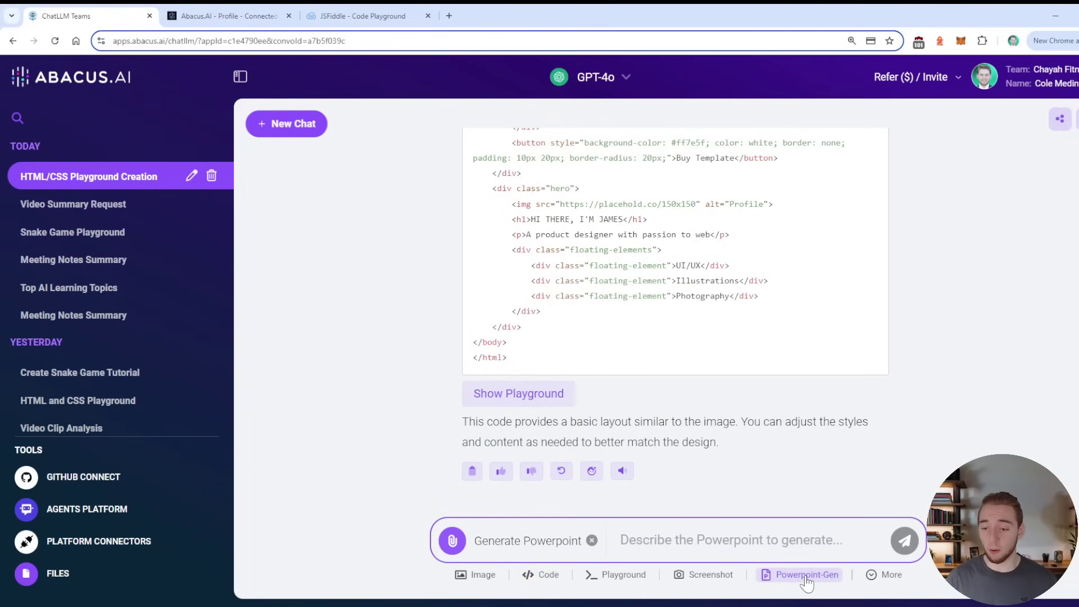
{"action": "left_click", "coordinate": [875, 579]}
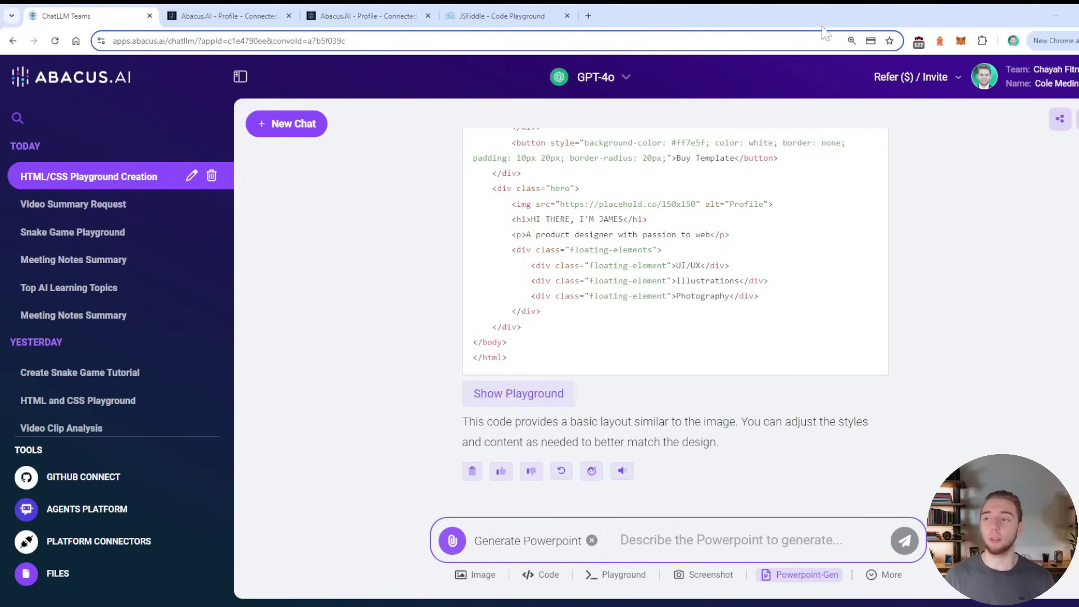
Choose Invite Team from the Refer/Invite header menu to reach the admin Team page
{"action": "left_click", "coordinate": [955, 78]}
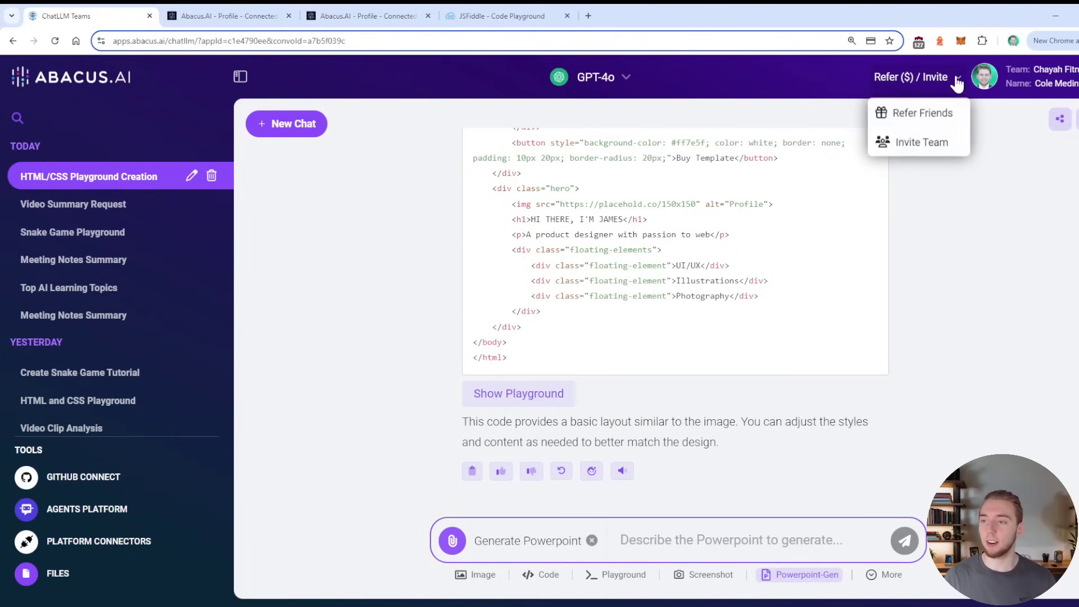
{"action": "left_click", "coordinate": [924, 141]}
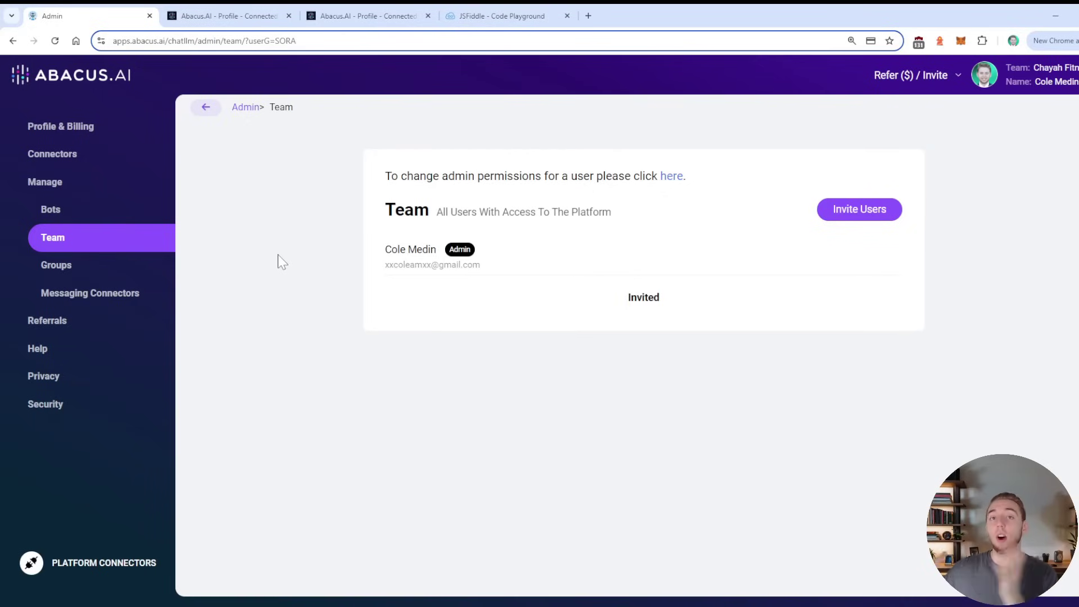
Browse the Add New Connector service list under Platform Connectors, then cancel back to Connectors Settings
{"action": "left_click", "coordinate": [130, 293]}
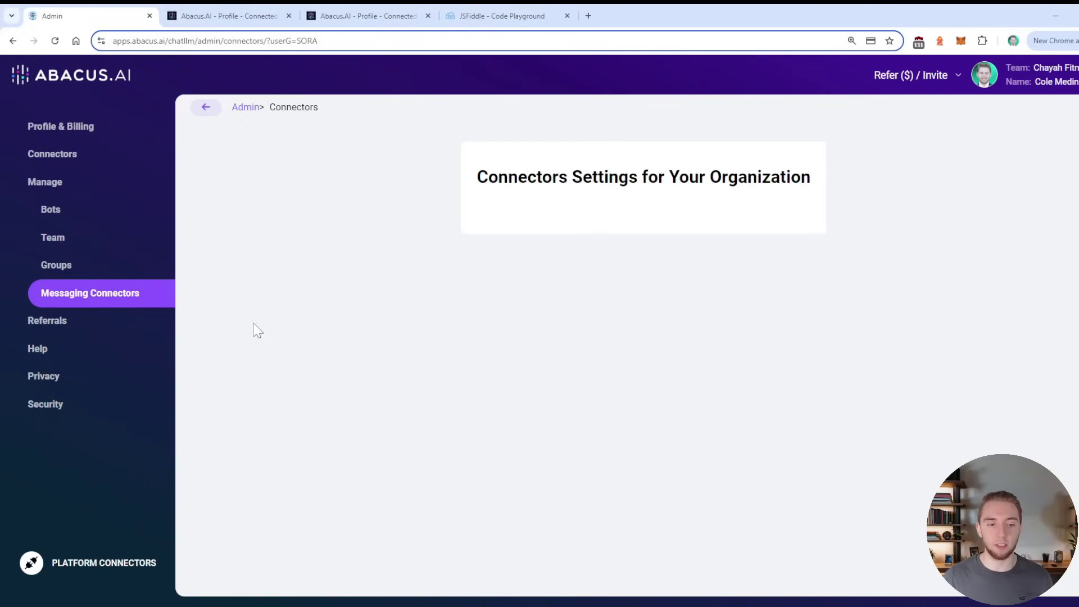
{"action": "left_click", "coordinate": [548, 219]}
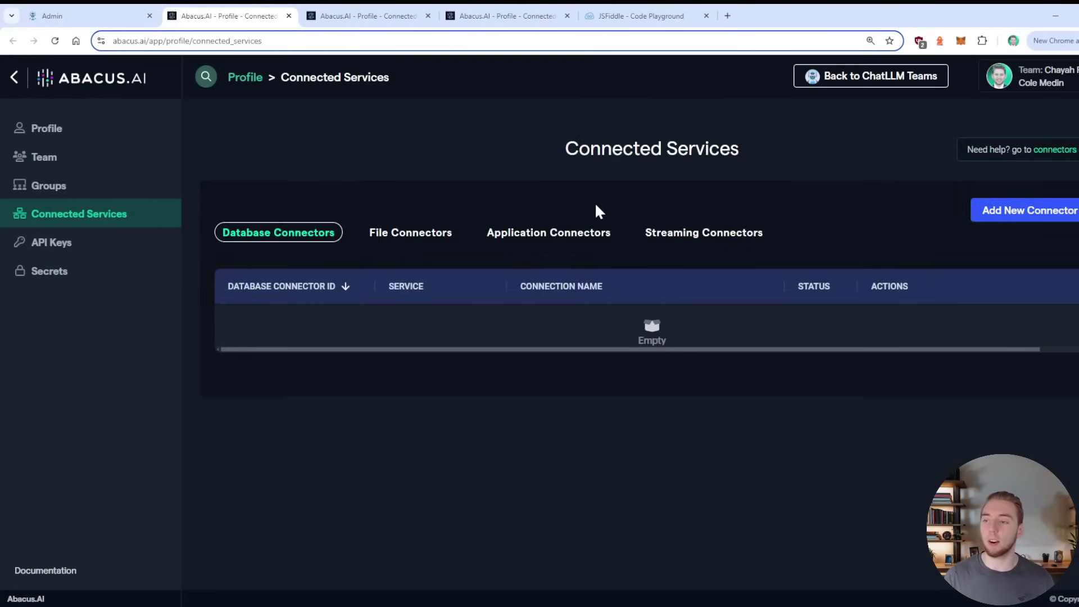
{"action": "left_click", "coordinate": [1026, 212]}
{"action": "scroll", "coordinate": [618, 326], "scroll_direction": "down", "scroll_amount": 3}
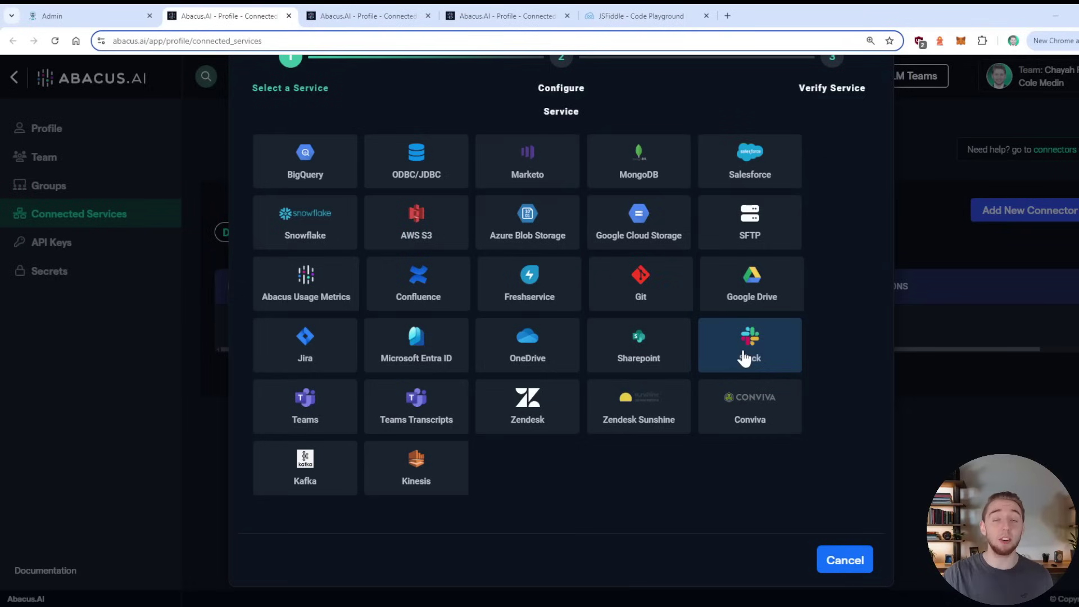
{"action": "left_click", "coordinate": [842, 562]}
{"action": "left_click", "coordinate": [116, 17]}
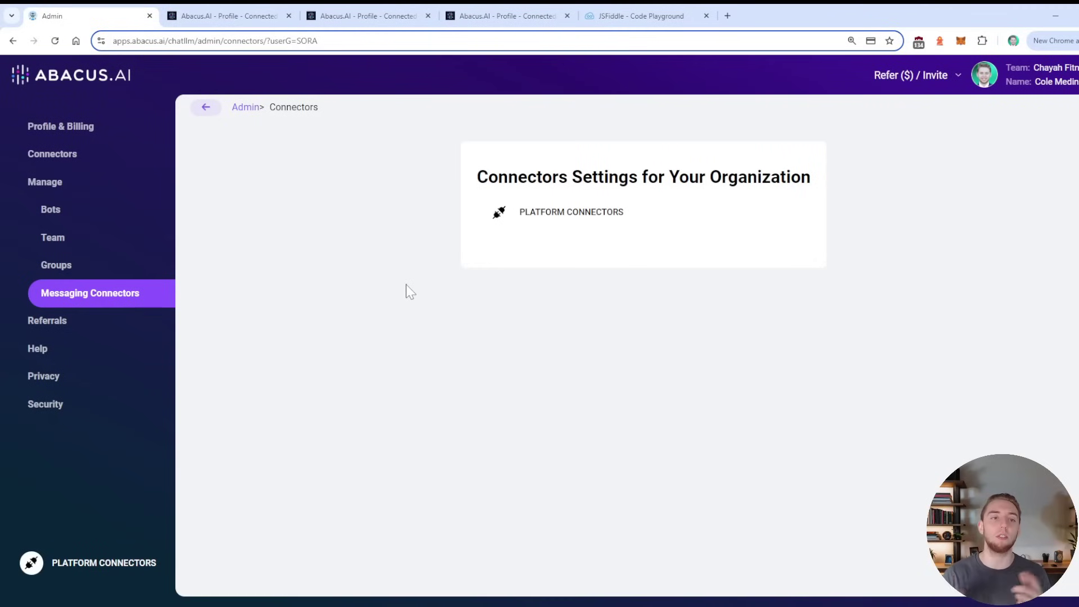